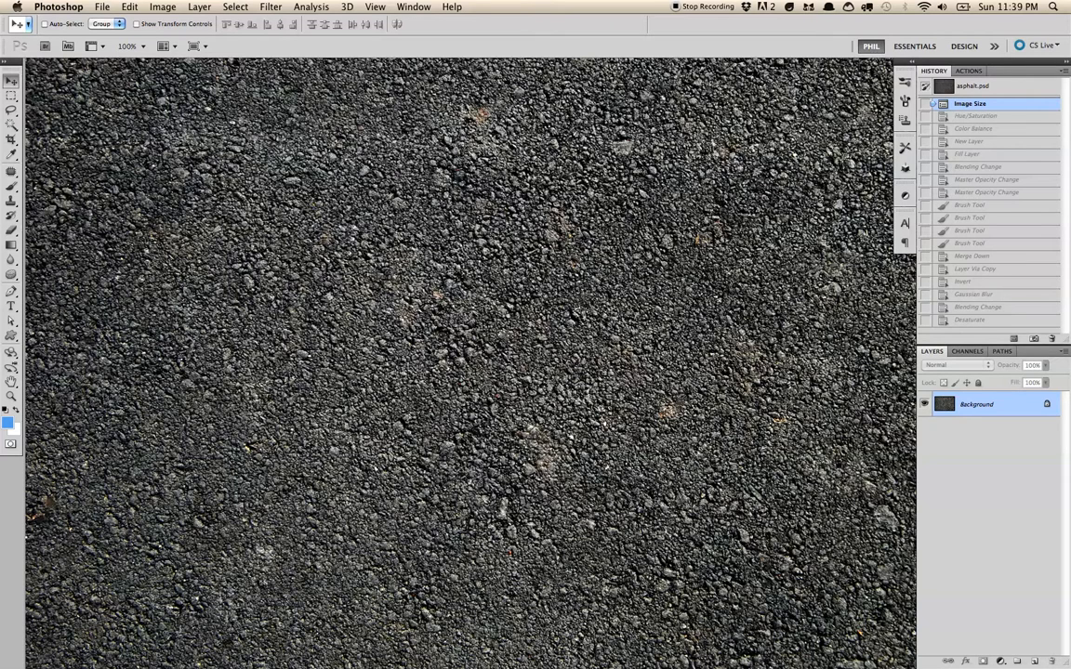
# Convert the locked Background of the asphalt image into a regular layer with the default name
pyautogui.moveTo(404, 271); pyautogui.dragTo(506, 325)
pyautogui.doubleClick(976, 404)
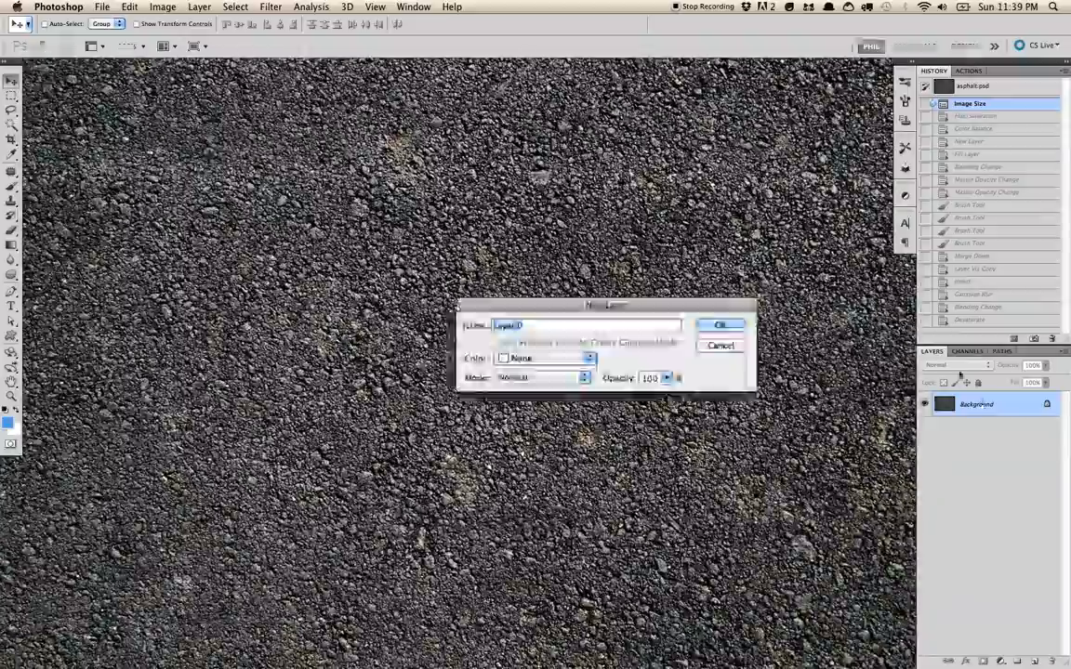
pyautogui.click(721, 322)
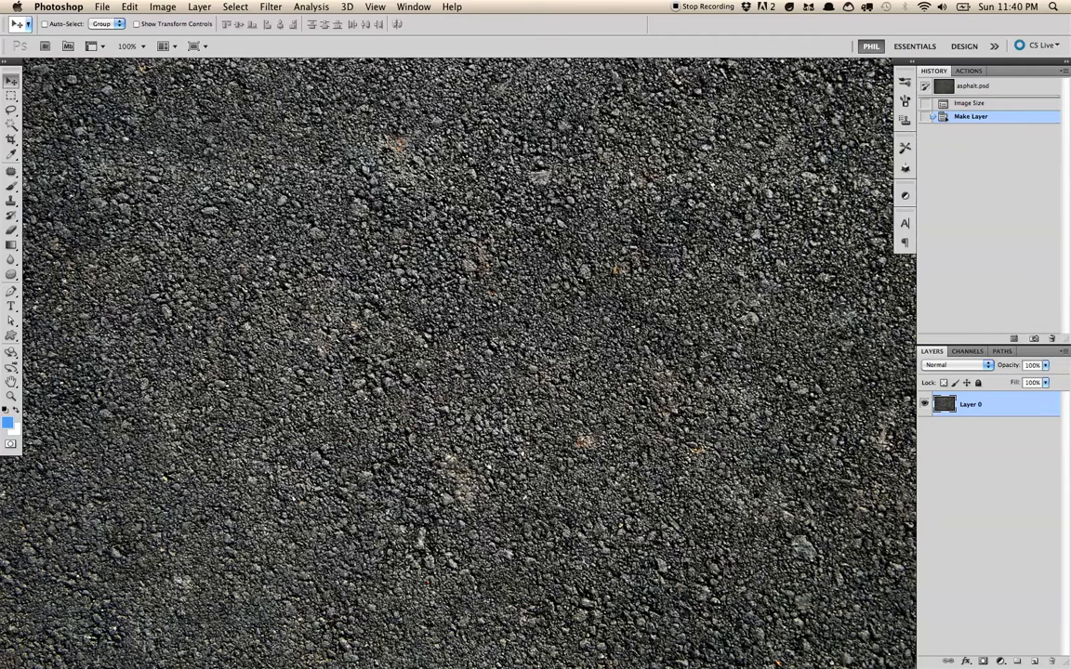
# Enlarge the canvas to 200 percent in width and height, anchored at the upper-left corner
pyautogui.click(160, 7)
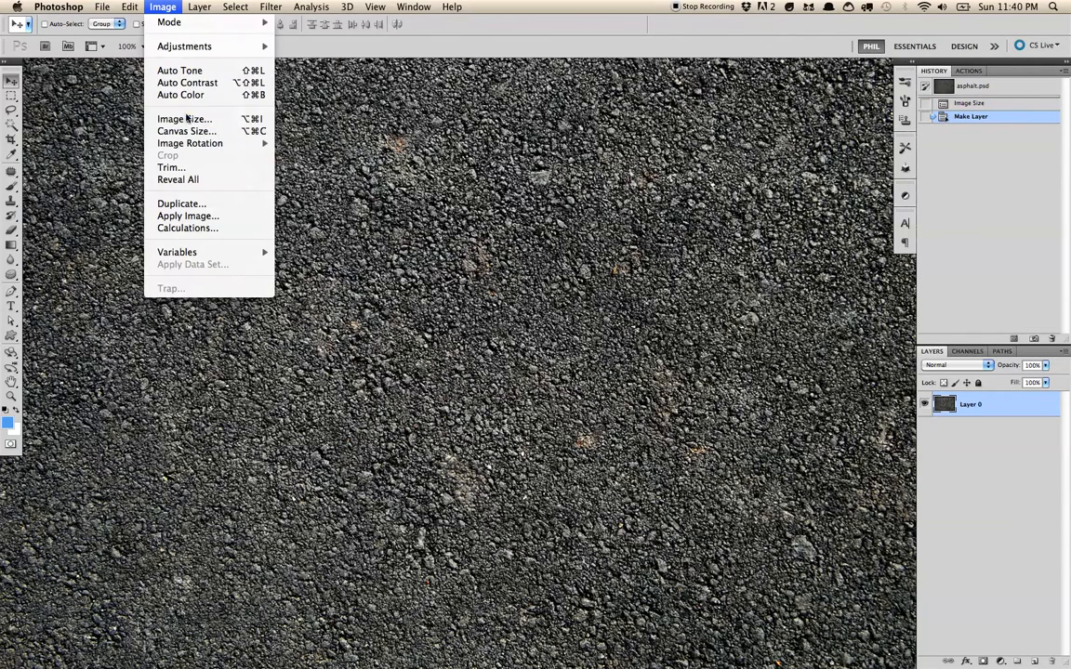
pyautogui.click(198, 131)
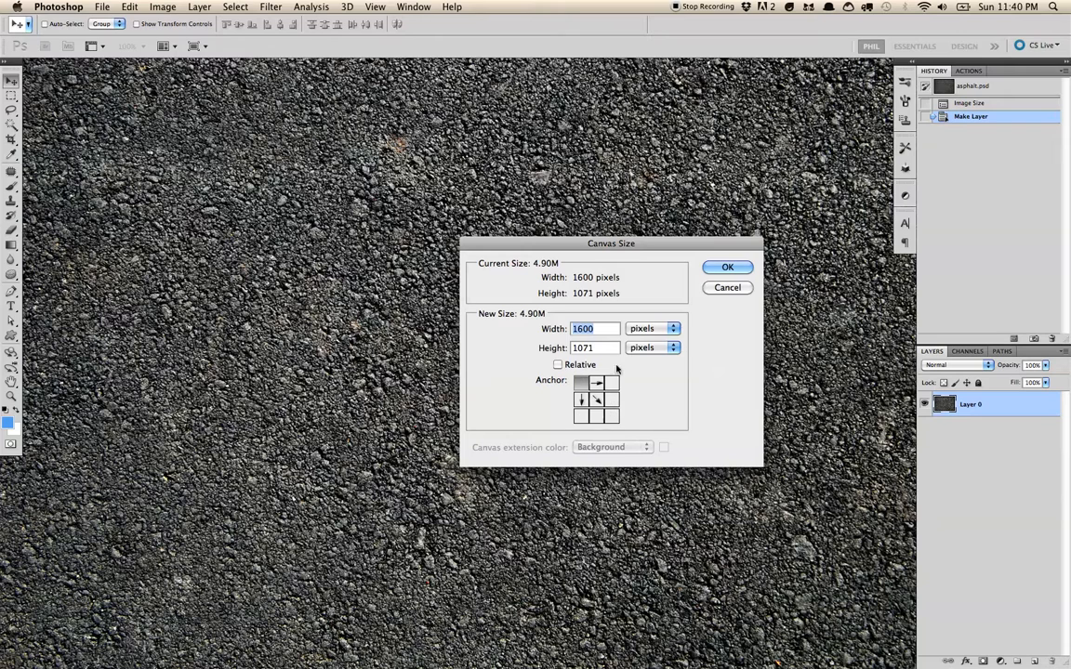
pyautogui.click(642, 329)
pyautogui.click(644, 317)
pyautogui.write('200')
pyautogui.press('Tab')
pyautogui.write('200')
pyautogui.click(718, 267)
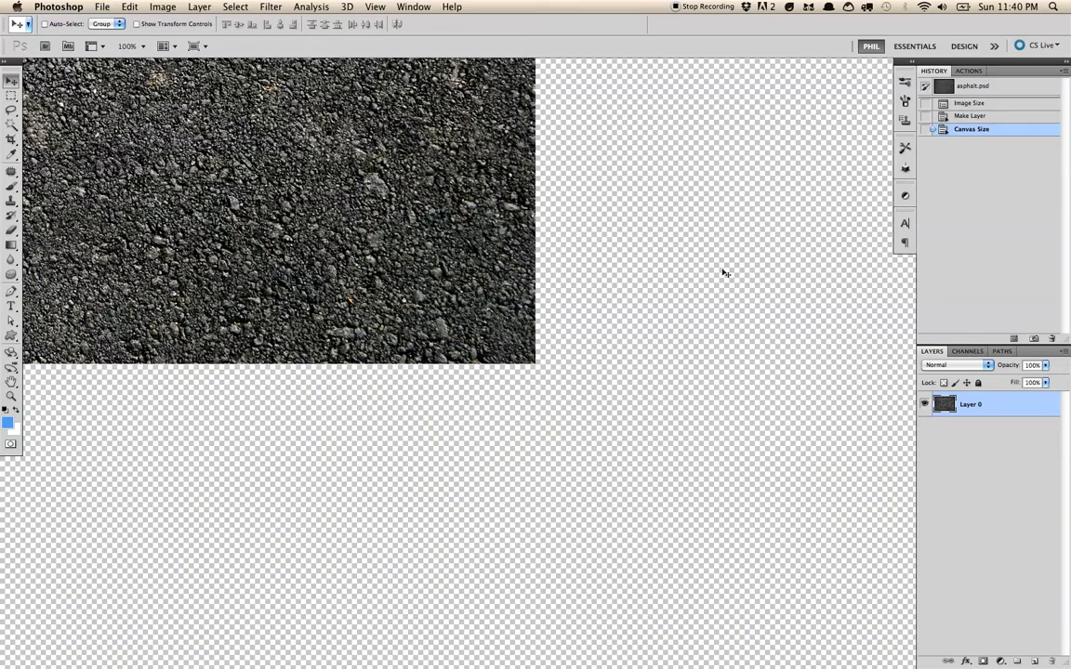
# Duplicate the asphalt layer to the side and below, filling the enlarged canvas with a two-by-two grid of aligned copies
pyautogui.press('super+minus')
pyautogui.press('super+minus')
pyautogui.moveTo(412, 208); pyautogui.dragTo(463, 350)
pyautogui.moveTo(188, 314); pyautogui.dragTo(696, 312)
pyautogui.keyDown('shift'); pyautogui.click(972, 428); pyautogui.keyUp('shift')
pyautogui.moveTo(610, 235); pyautogui.dragTo(617, 523)
pyautogui.press('Up')
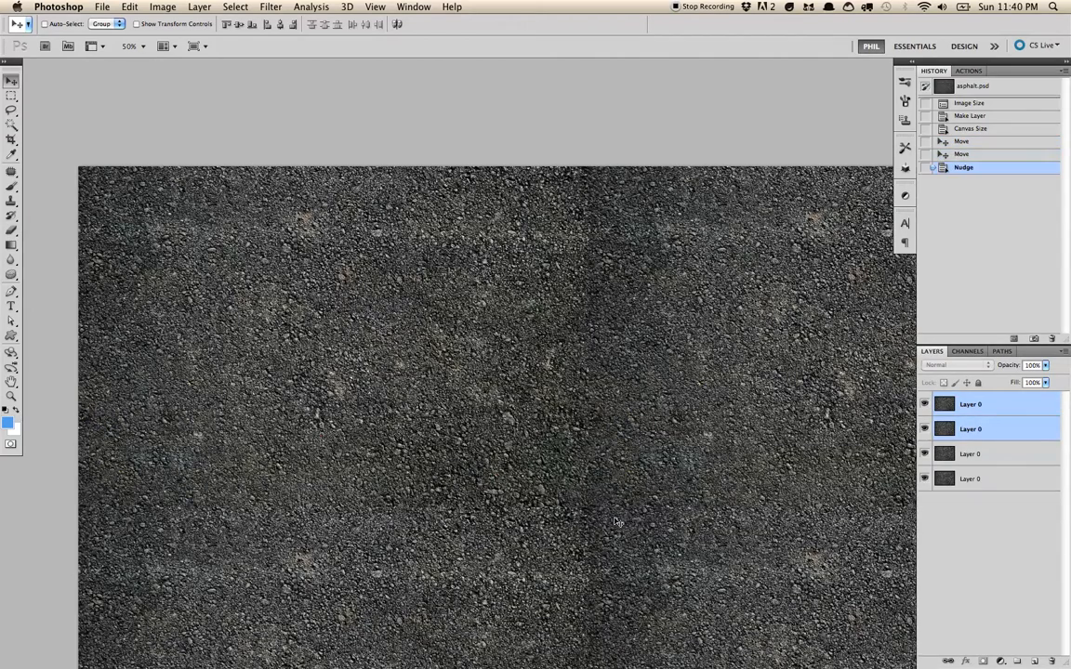
# Inspect the seams of the tiled copies without panels, and revert the document to the Make Layer history state
pyautogui.moveTo(544, 365); pyautogui.dragTo(531, 319)
pyautogui.press('Tab')
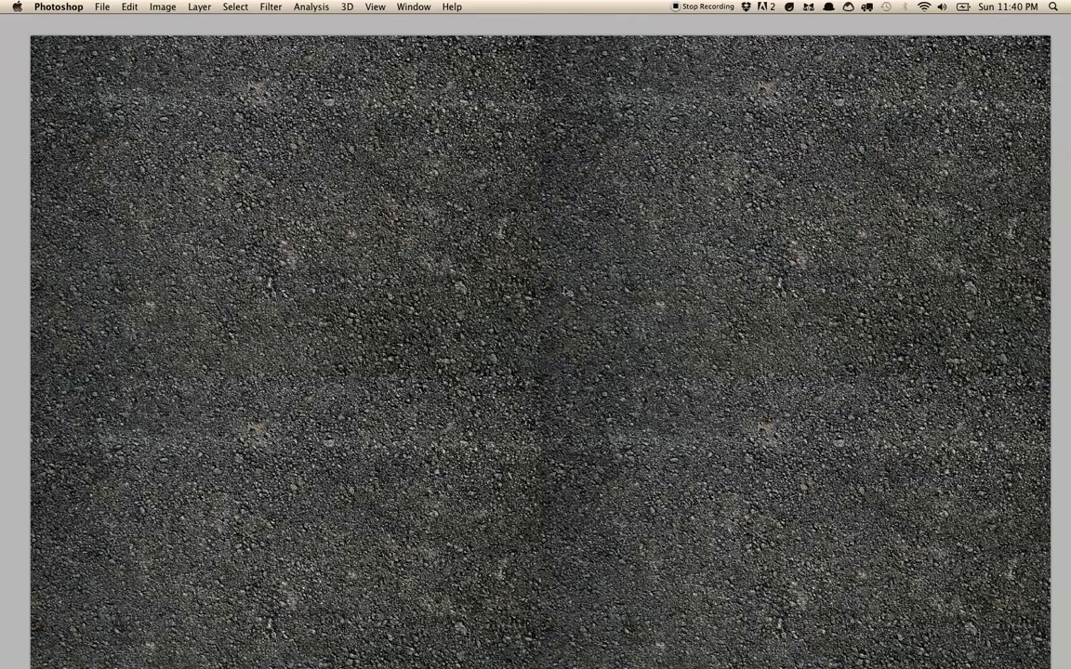
pyautogui.press('Tab')
pyautogui.click(962, 116)
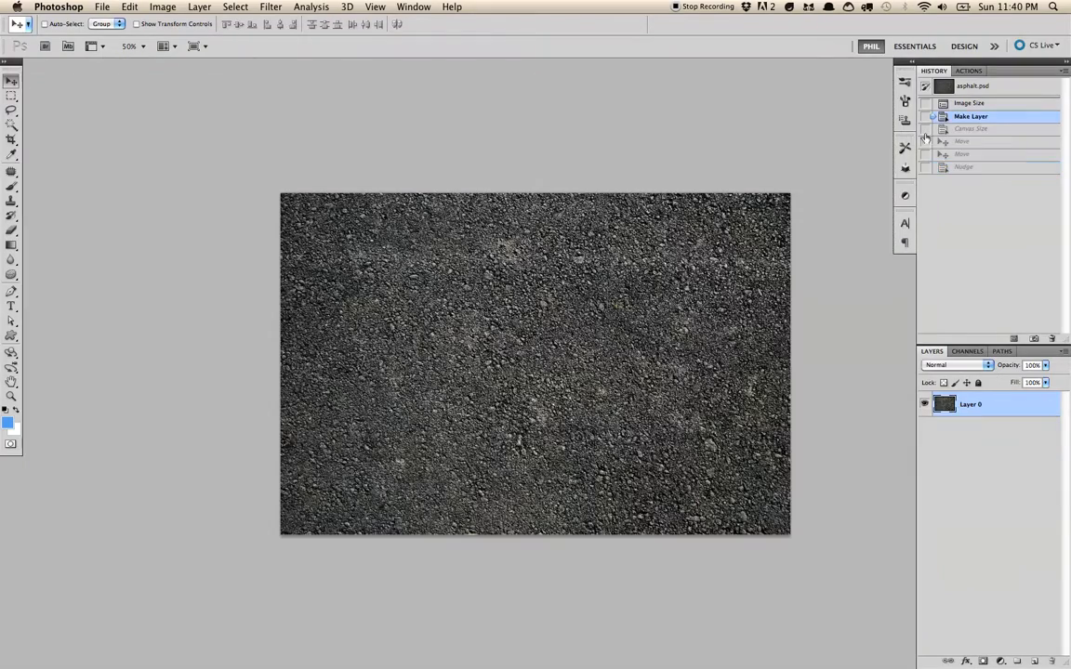
# Apply the Offset filter to the asphalt layer with +760 pixels horizontal, 0 pixels vertical and Wrap Around
pyautogui.scroll(-3, 621, 348)
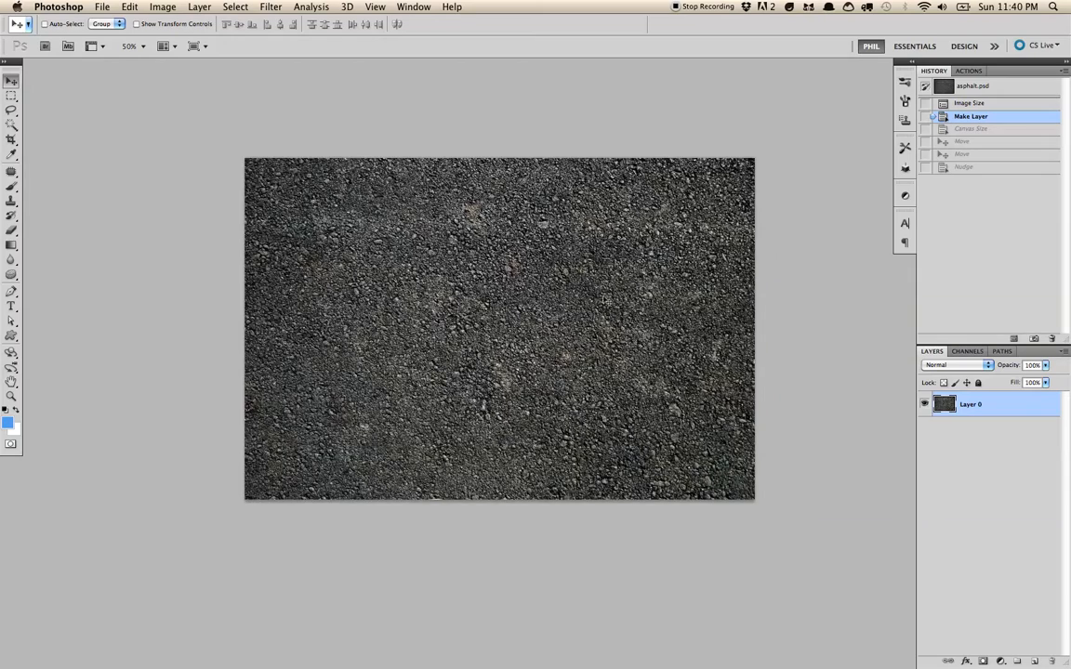
pyautogui.press('super+plus')
pyautogui.moveTo(626, 298); pyautogui.dragTo(623, 352)
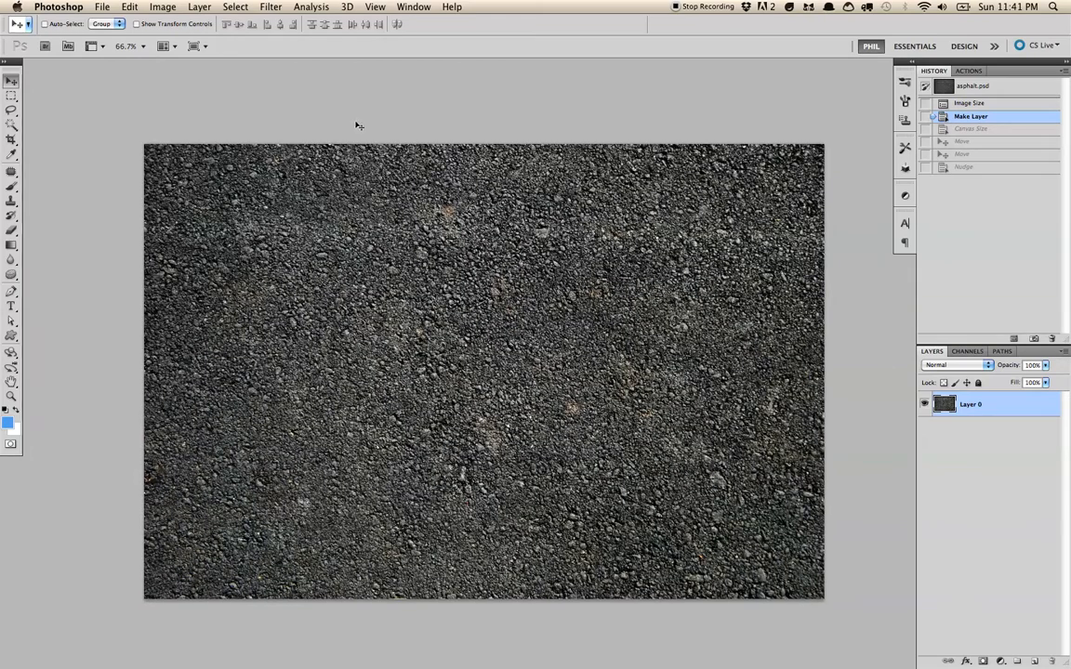
pyautogui.click(271, 6)
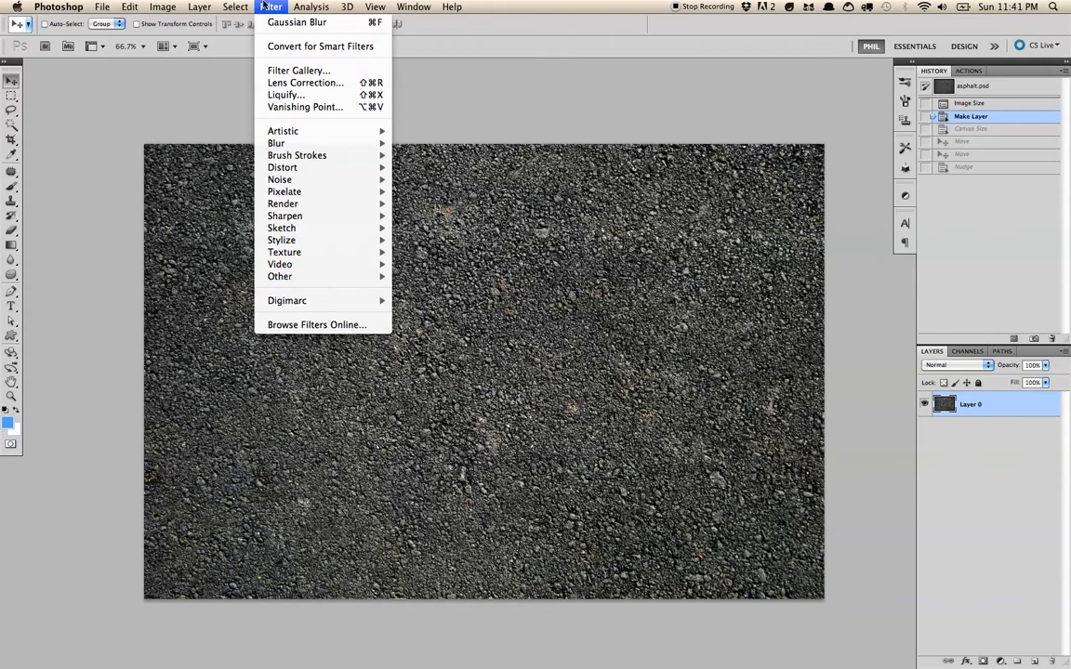
pyautogui.moveTo(296, 278)
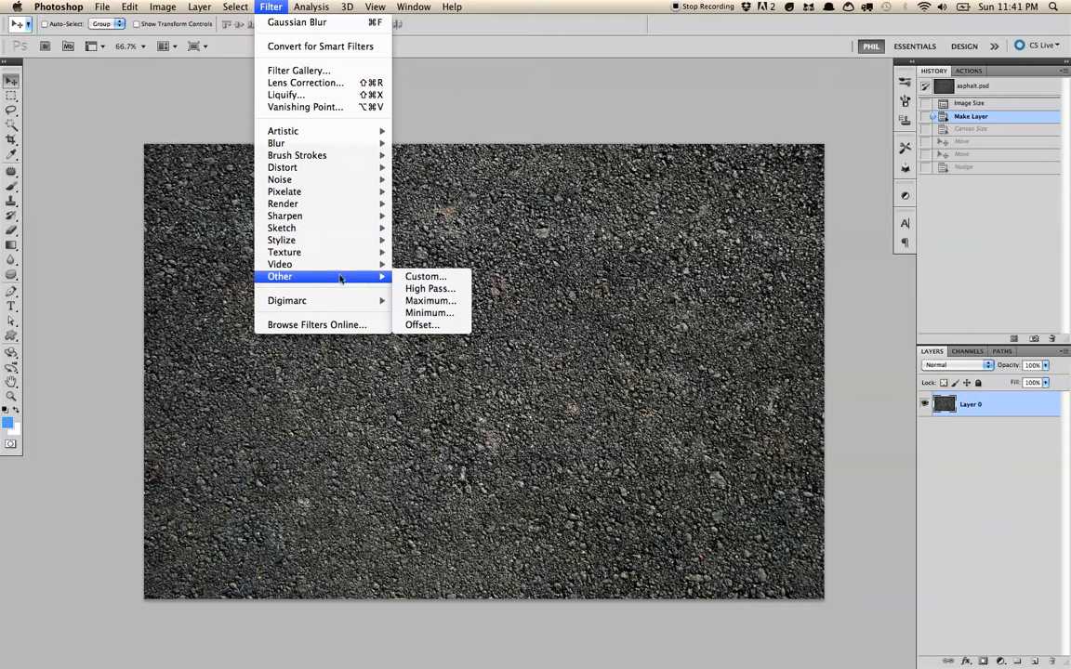
pyautogui.click(438, 329)
pyautogui.moveTo(701, 527); pyautogui.dragTo(667, 522)
pyautogui.write('0')
pyautogui.moveTo(710, 468); pyautogui.dragTo(556, 466)
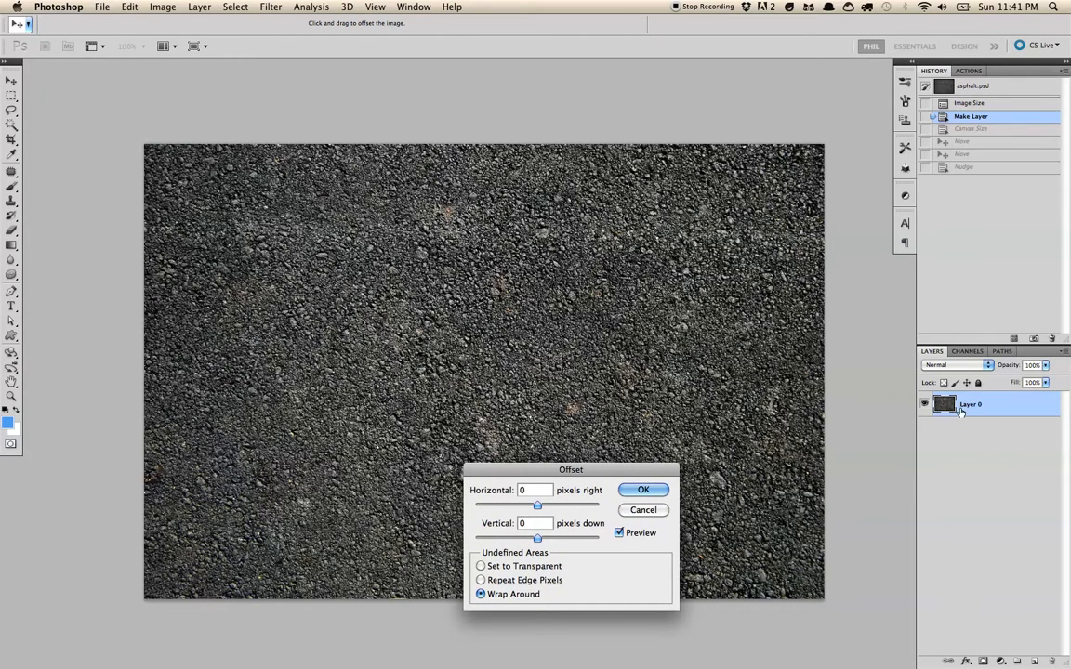
pyautogui.moveTo(594, 472); pyautogui.dragTo(573, 483)
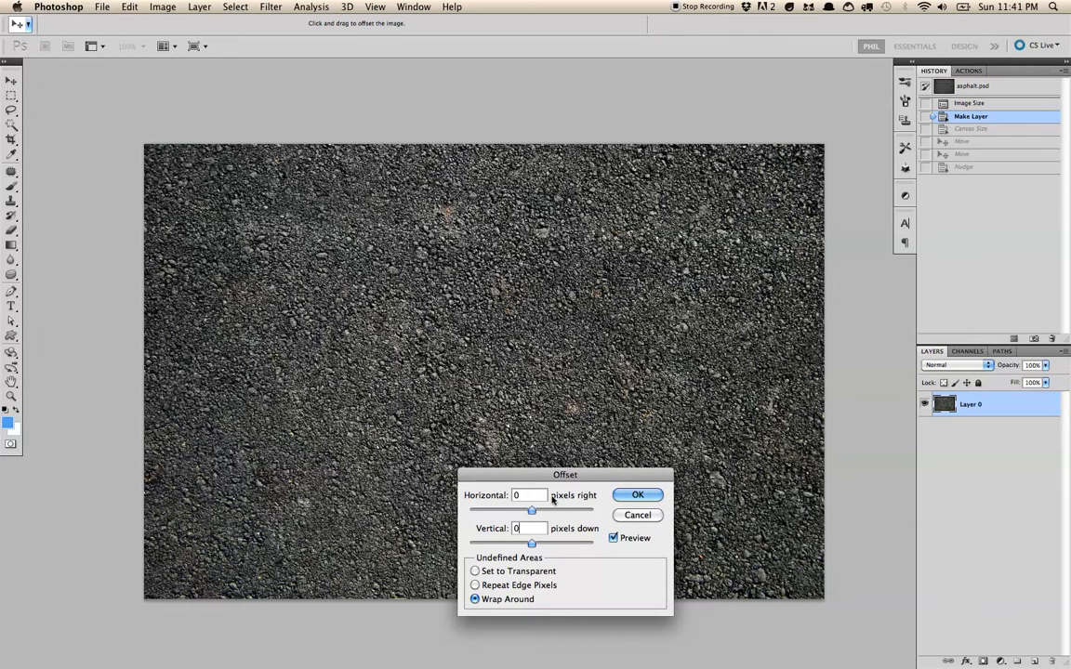
pyautogui.moveTo(552, 475); pyautogui.dragTo(535, 517)
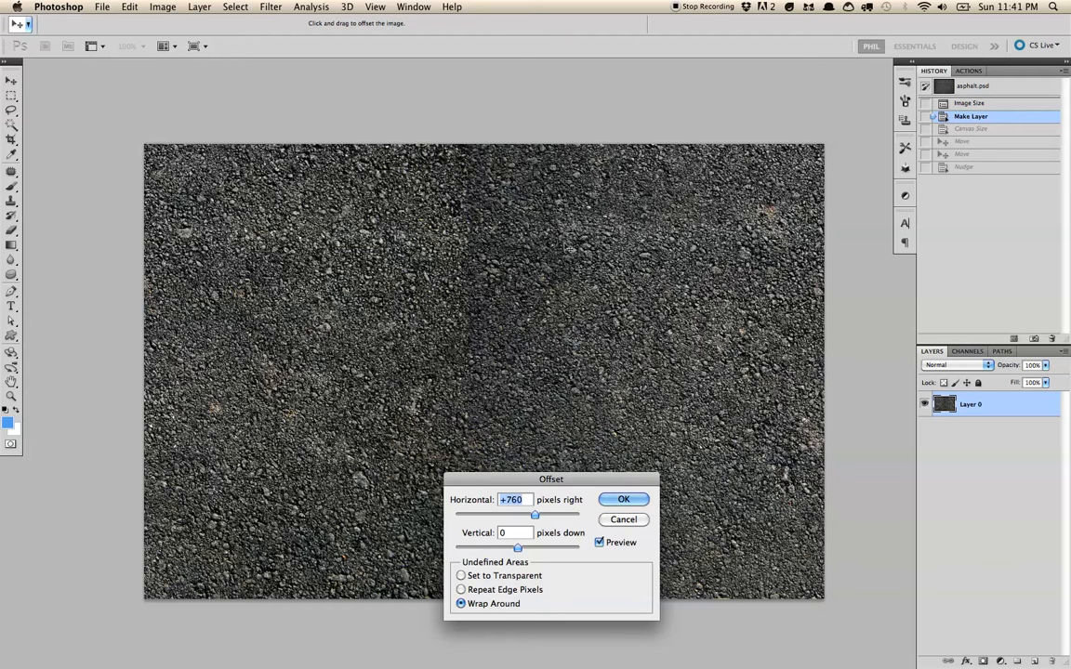
pyautogui.click(623, 500)
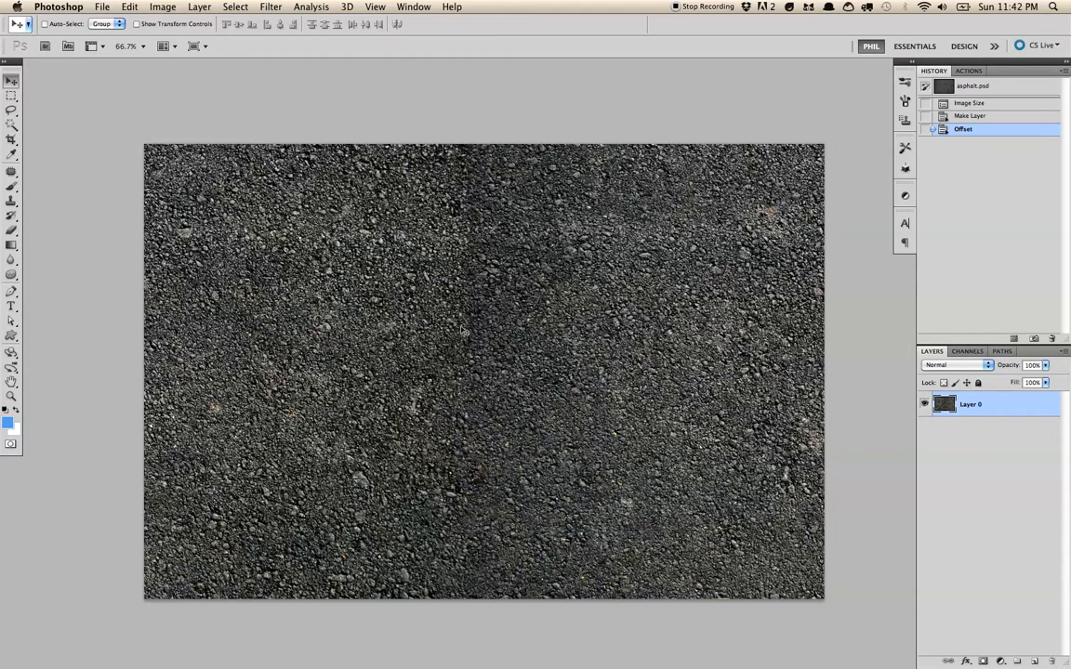
pyautogui.press('super+1')
pyautogui.scroll(3, 547, 269)
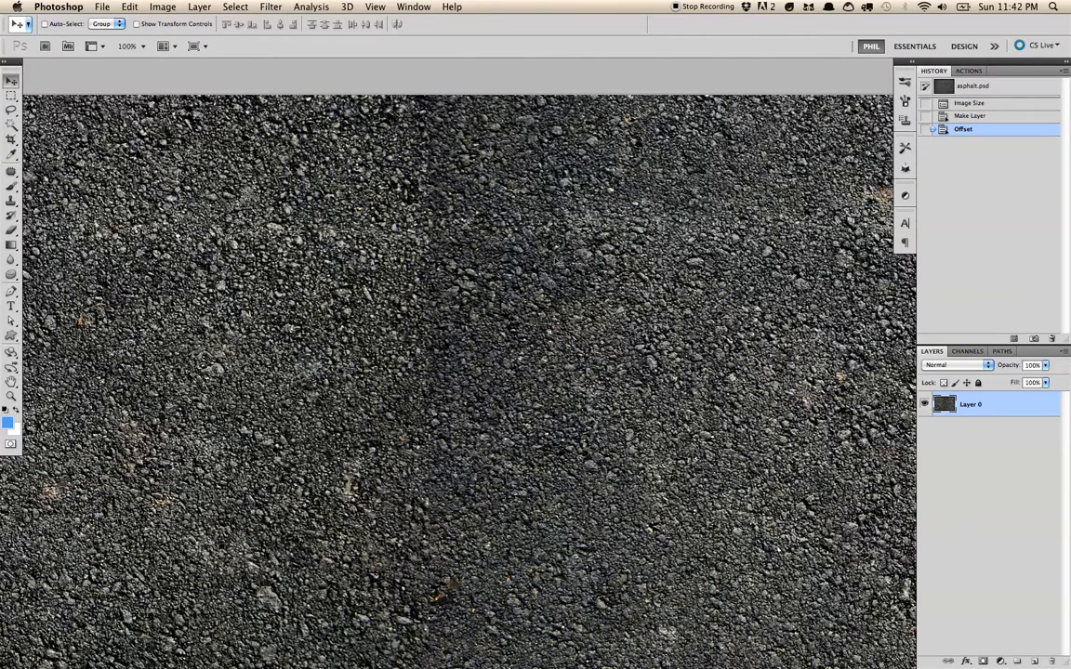
pyautogui.click(11, 201)
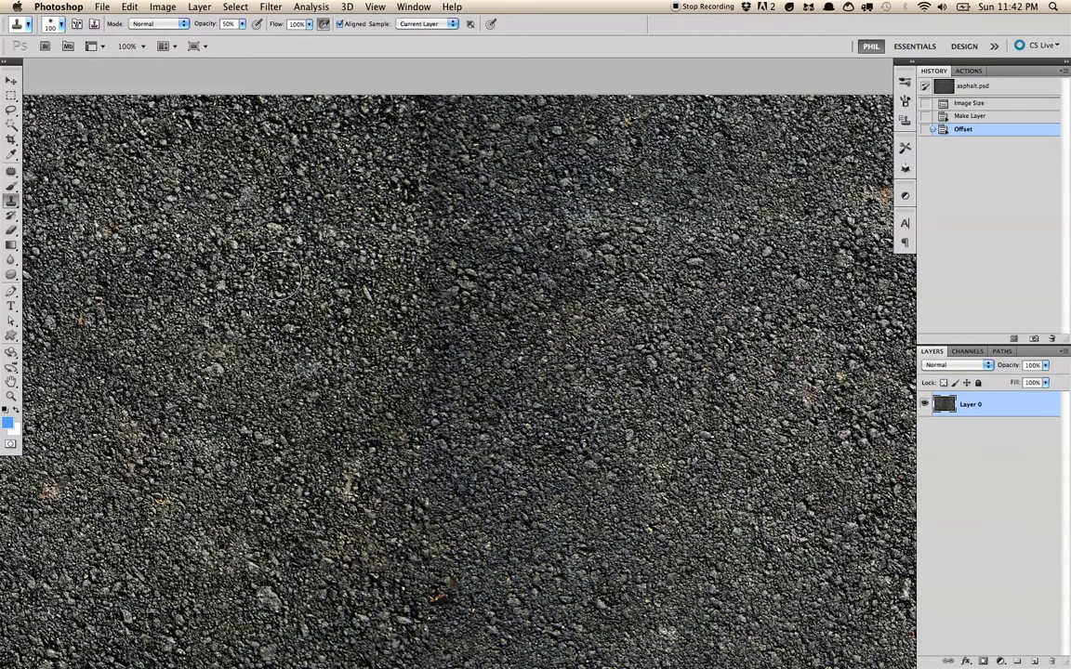
pyautogui.rightClick(317, 265)
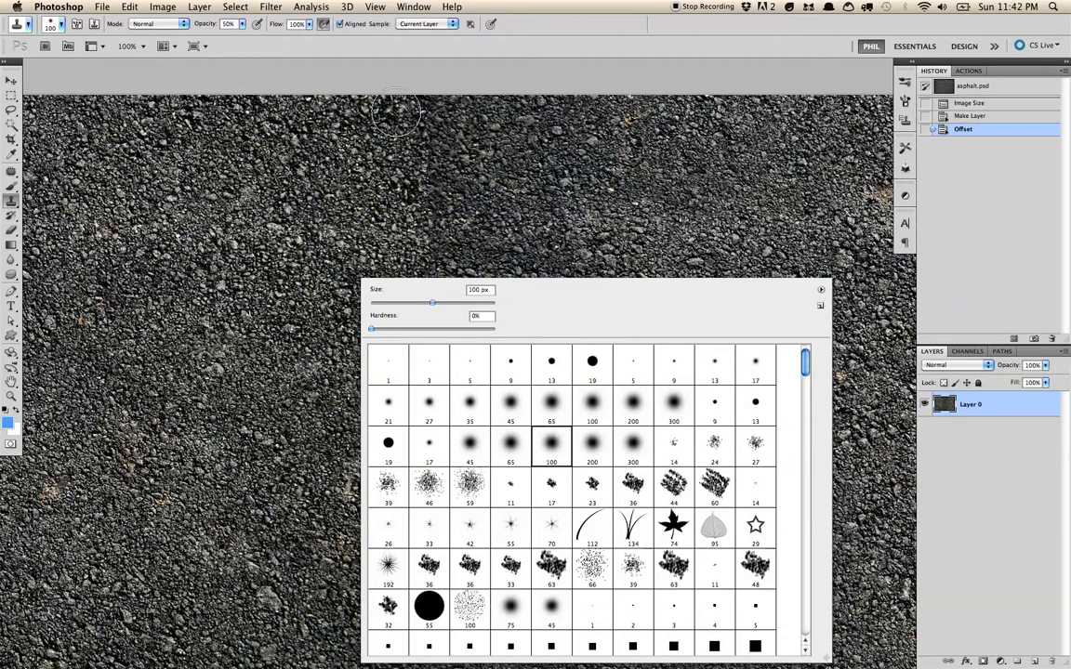
pyautogui.click(497, 44)
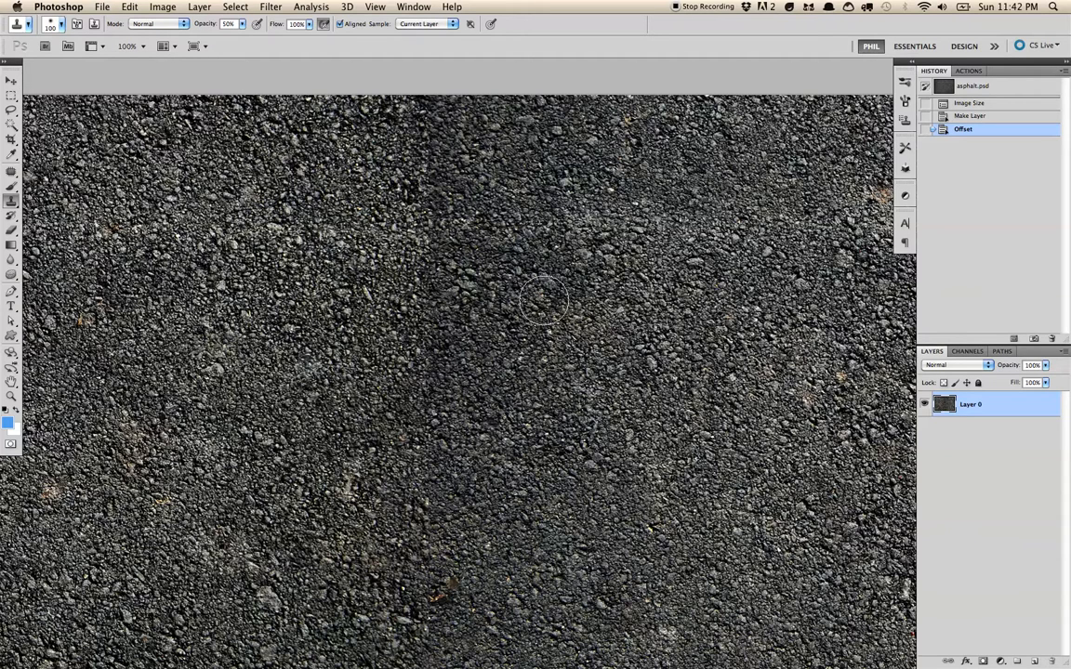
# Outline the upper half of the vertical centre seam with the Patch tool, patch it with clean asphalt texture, and deselect
pyautogui.click(10, 171)
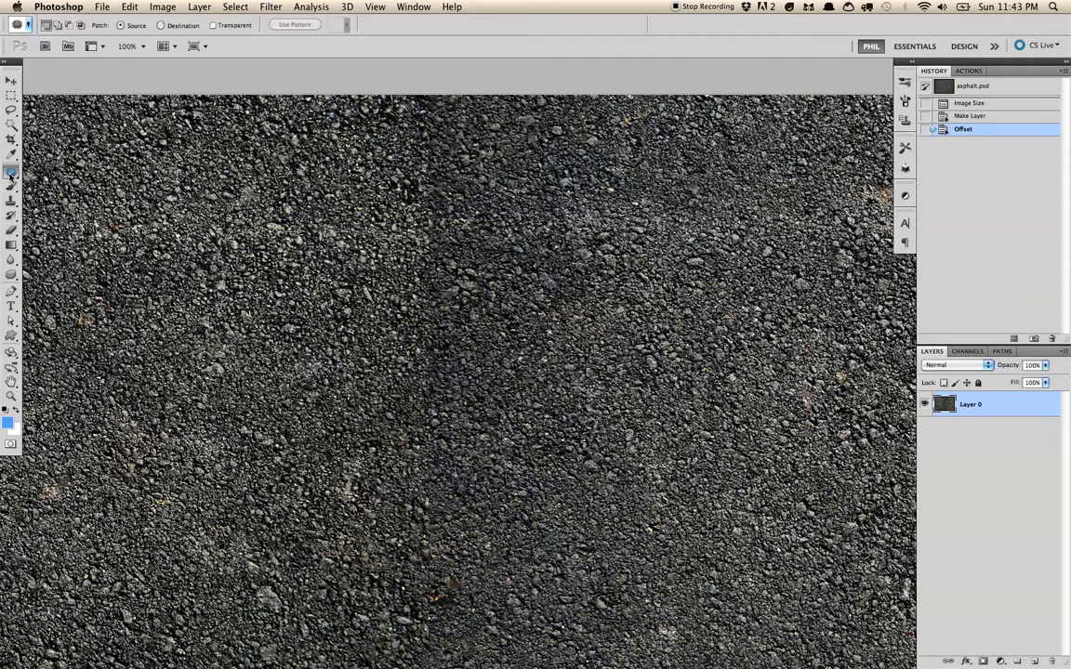
pyautogui.click(12, 173)
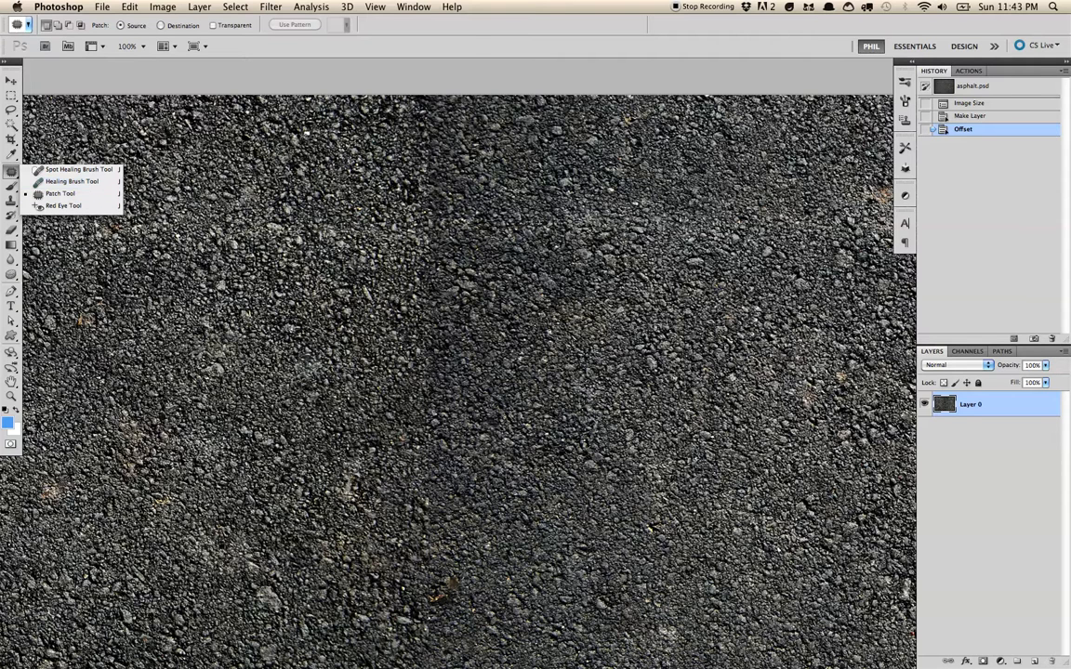
pyautogui.click(490, 23)
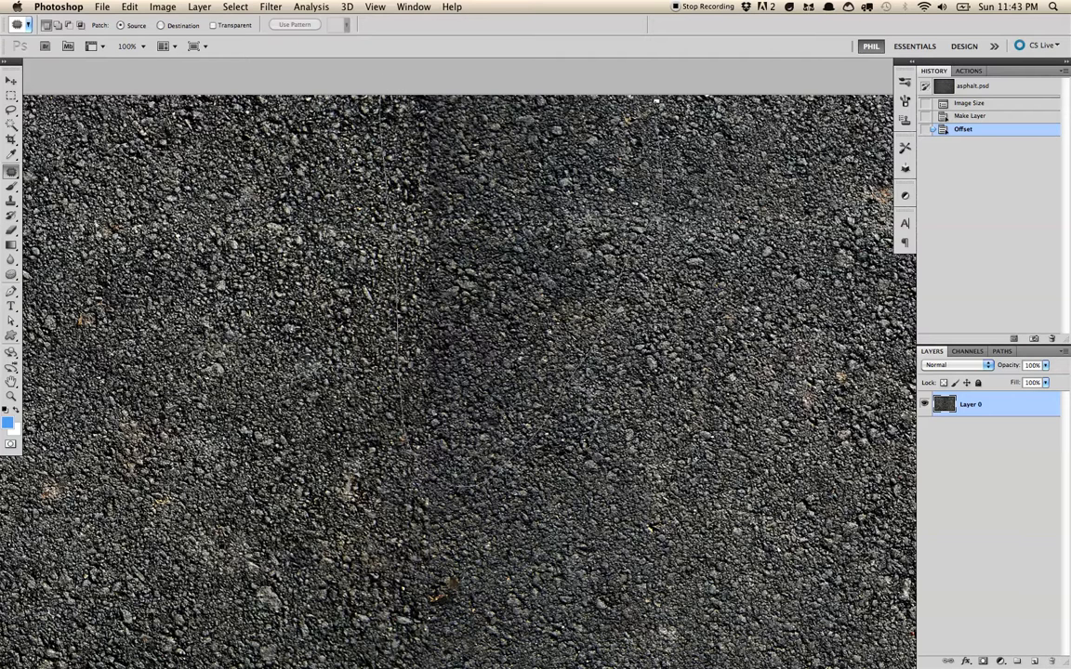
pyautogui.moveTo(428, 73); pyautogui.dragTo(381, 72)
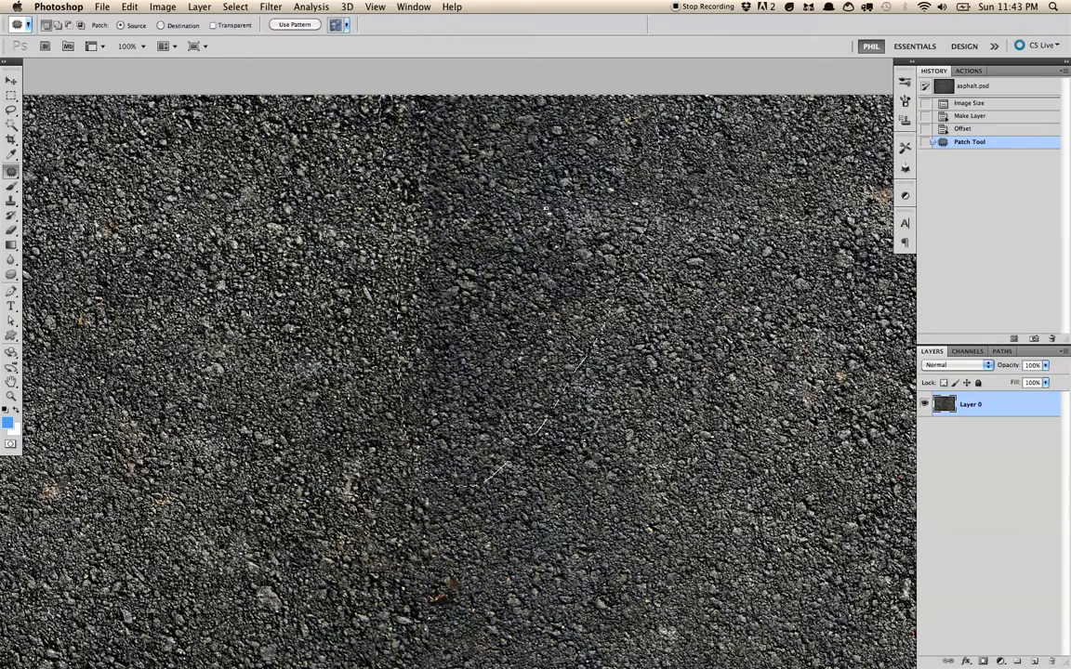
pyautogui.press('super+minus')
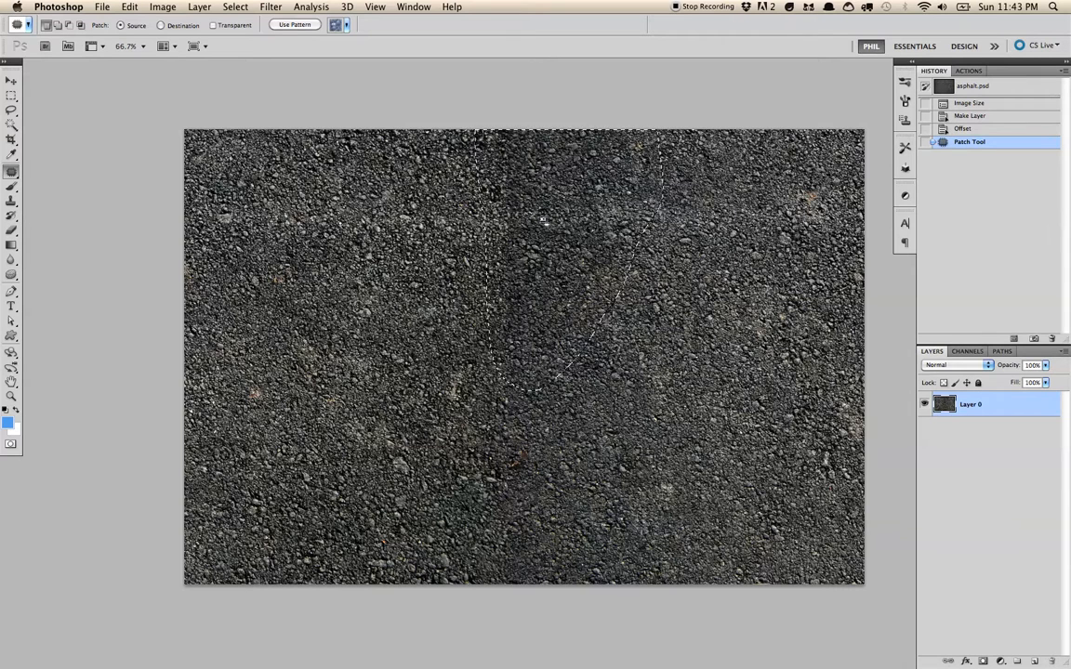
pyautogui.moveTo(555, 230); pyautogui.dragTo(281, 305)
pyautogui.moveTo(318, 363); pyautogui.dragTo(733, 408)
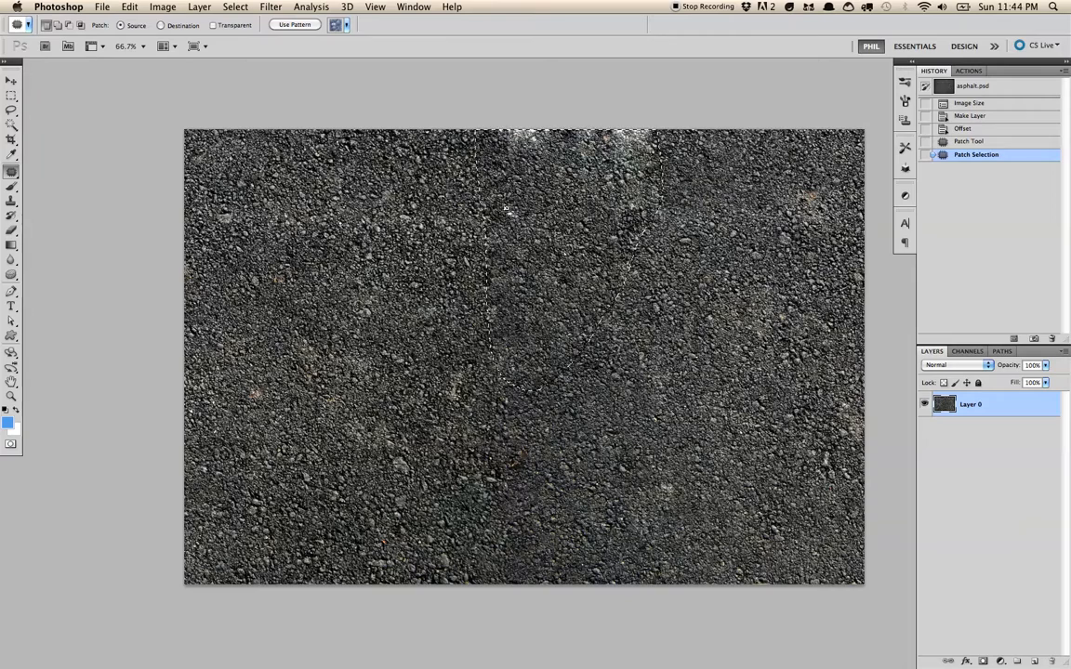
pyautogui.press('super+d')
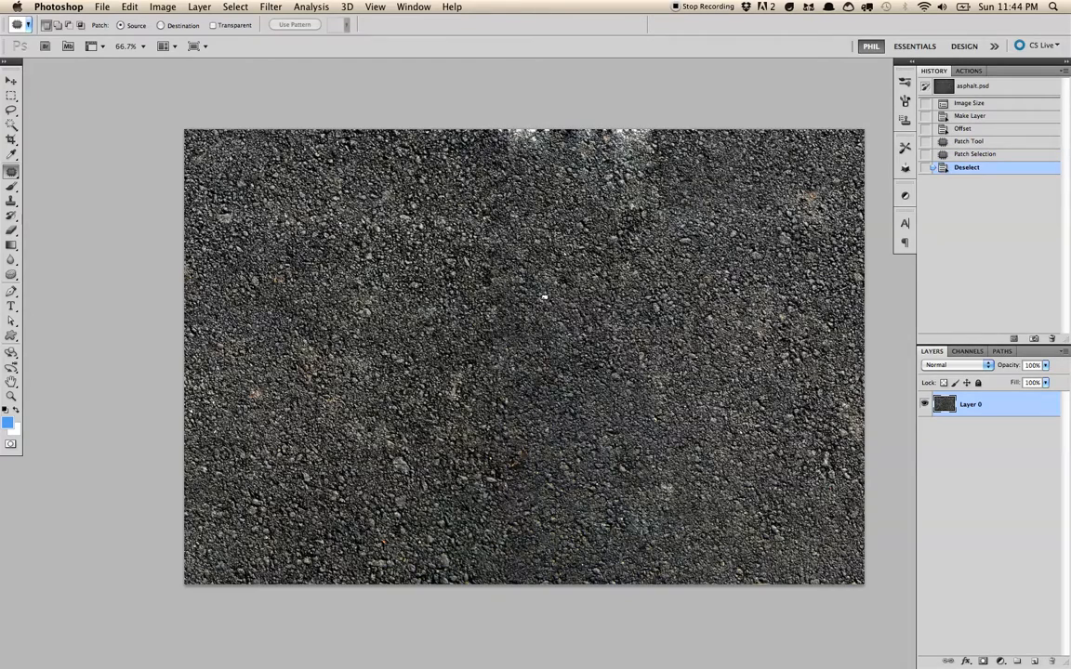
# Patch the dark cluster below the bright smudges at the image's upper edge with texture from farther down, and deselect
pyautogui.press('super+plus')
pyautogui.moveTo(631, 255); pyautogui.dragTo(601, 393)
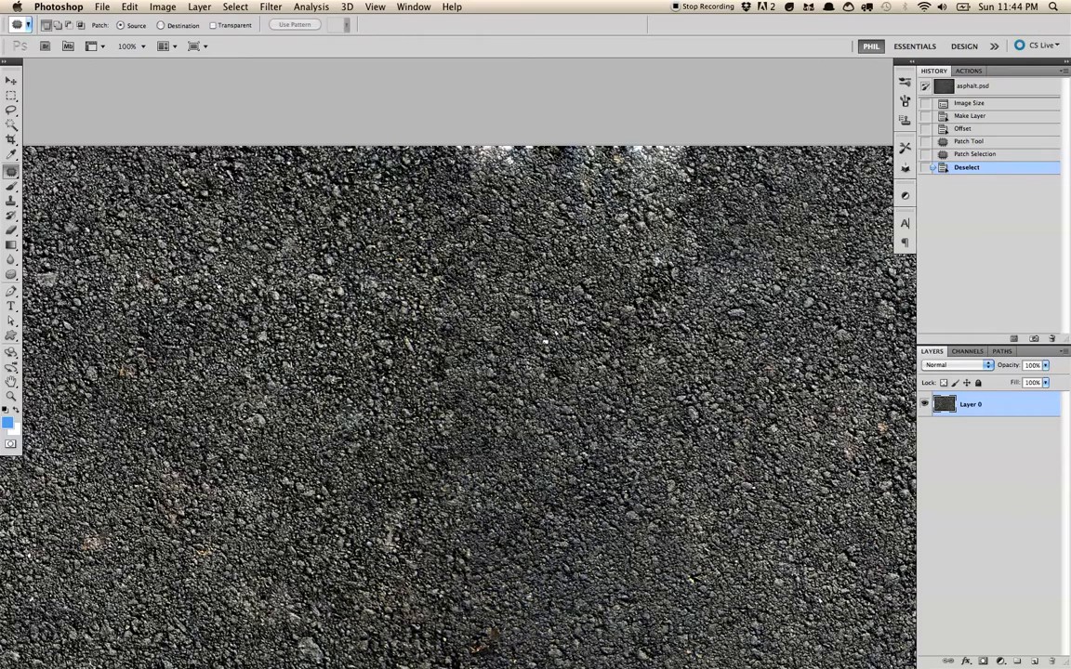
pyautogui.press('super+equal')
pyautogui.moveTo(535, 358); pyautogui.dragTo(534, 369)
pyautogui.press('super+minus')
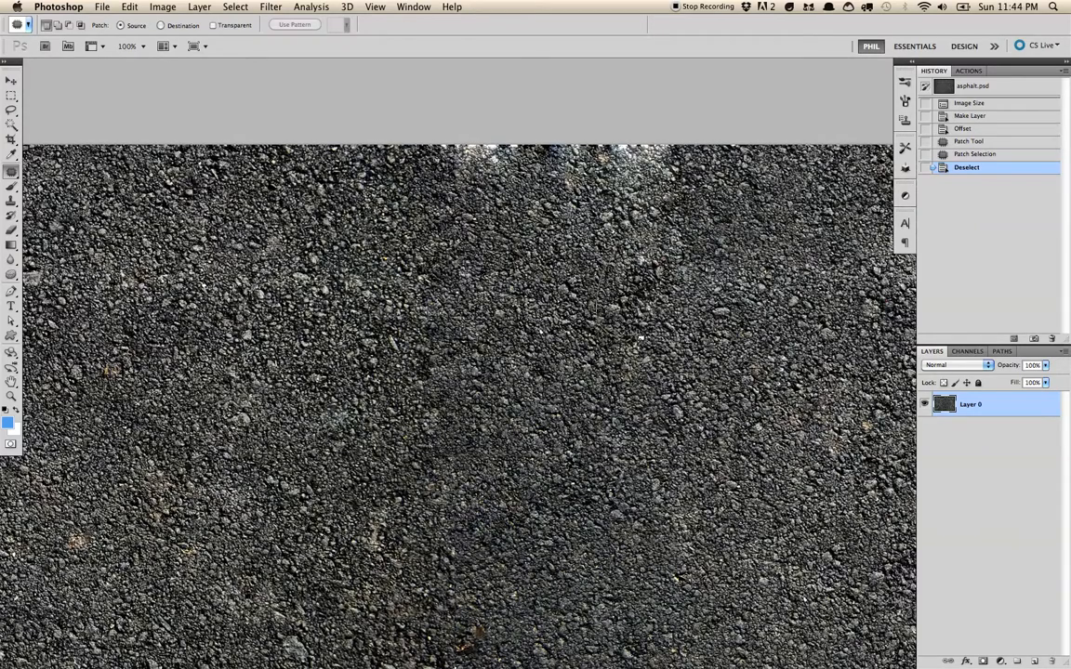
pyautogui.moveTo(684, 254); pyautogui.dragTo(657, 238)
pyautogui.moveTo(645, 278)
pyautogui.mouseDown()
pyautogui.moveTo(625, 460)
pyautogui.moveTo(632, 536)
pyautogui.mouseUp()
pyautogui.press('super+d')
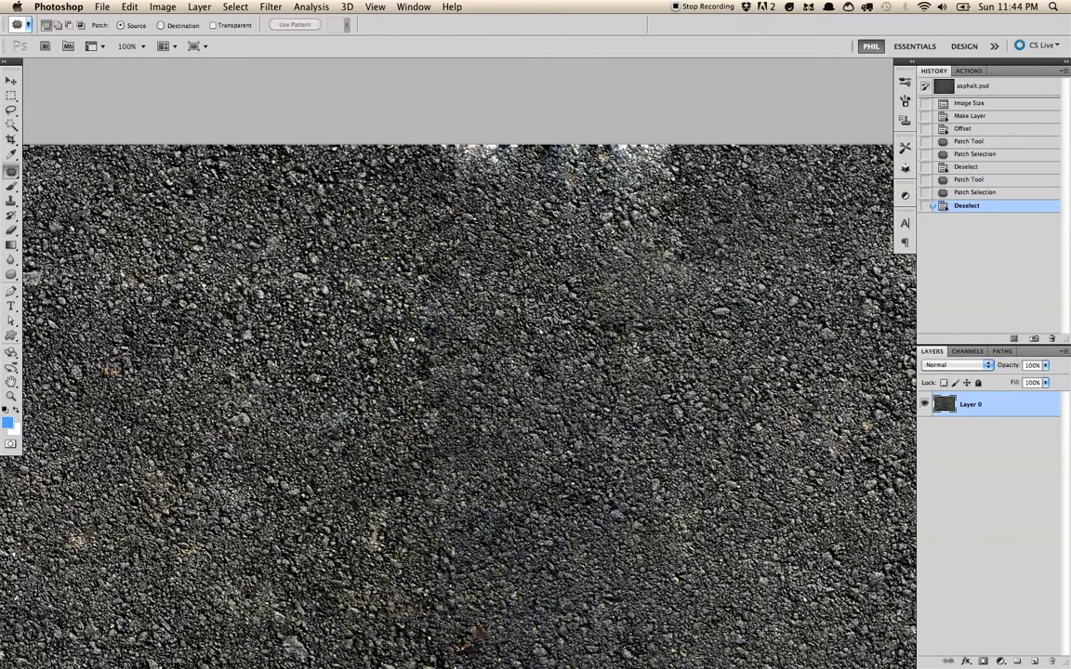
# Patch a spot left of the seam and the brown leaf spot on the lower seam with nearby asphalt, deselecting after each
pyautogui.moveTo(382, 311); pyautogui.dragTo(223, 438)
pyautogui.press('super+d')
pyautogui.moveTo(441, 419)
pyautogui.mouseDown()
pyautogui.moveTo(473, 449)
pyautogui.moveTo(491, 359)
pyautogui.moveTo(624, 309)
pyautogui.moveTo(582, 280)
pyautogui.moveTo(577, 295)
pyautogui.moveTo(589, 263)
pyautogui.mouseUp()
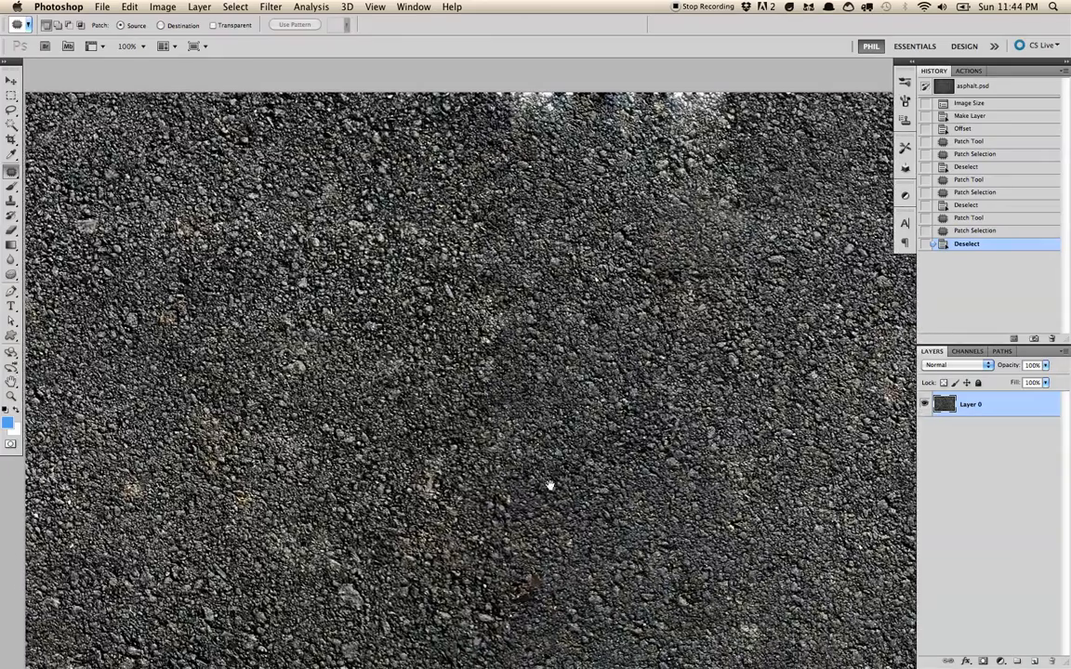
pyautogui.scroll(-3, 564, 454)
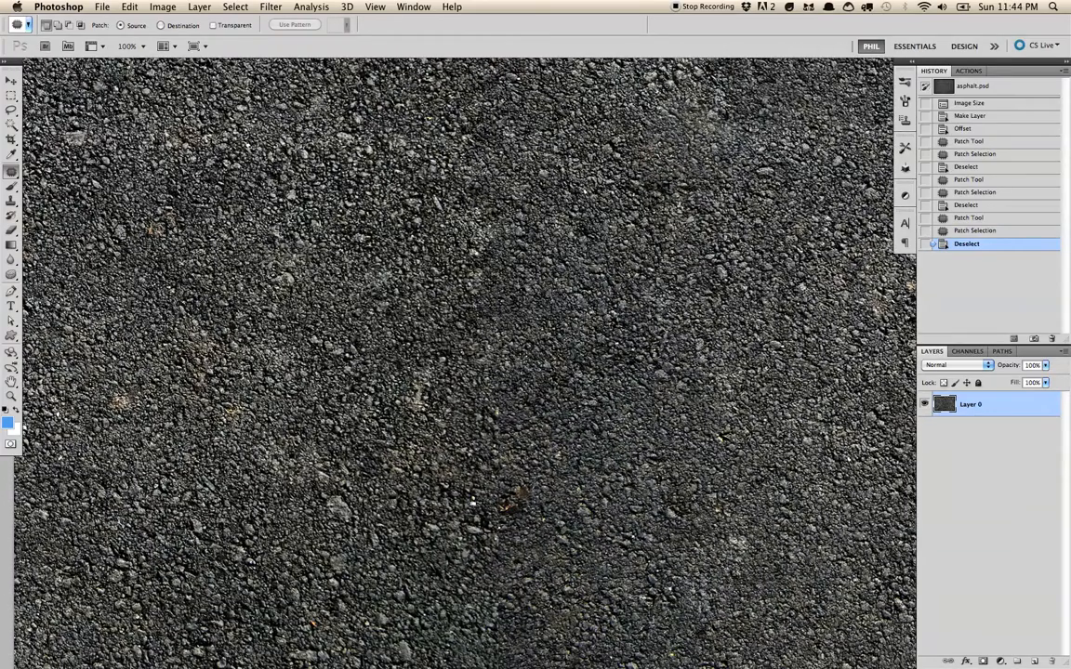
pyautogui.moveTo(546, 487); pyautogui.dragTo(532, 474)
pyautogui.moveTo(520, 496)
pyautogui.mouseDown()
pyautogui.moveTo(586, 406)
pyautogui.moveTo(584, 387)
pyautogui.moveTo(543, 366)
pyautogui.moveTo(551, 336)
pyautogui.mouseUp()
pyautogui.hotkey('ctrl', 'd')
# Apply the Offset filter to the asphalt layer with 0 pixels horizontal, +472 pixels vertical and Wrap Around
pyautogui.moveTo(552, 400); pyautogui.dragTo(500, 396)
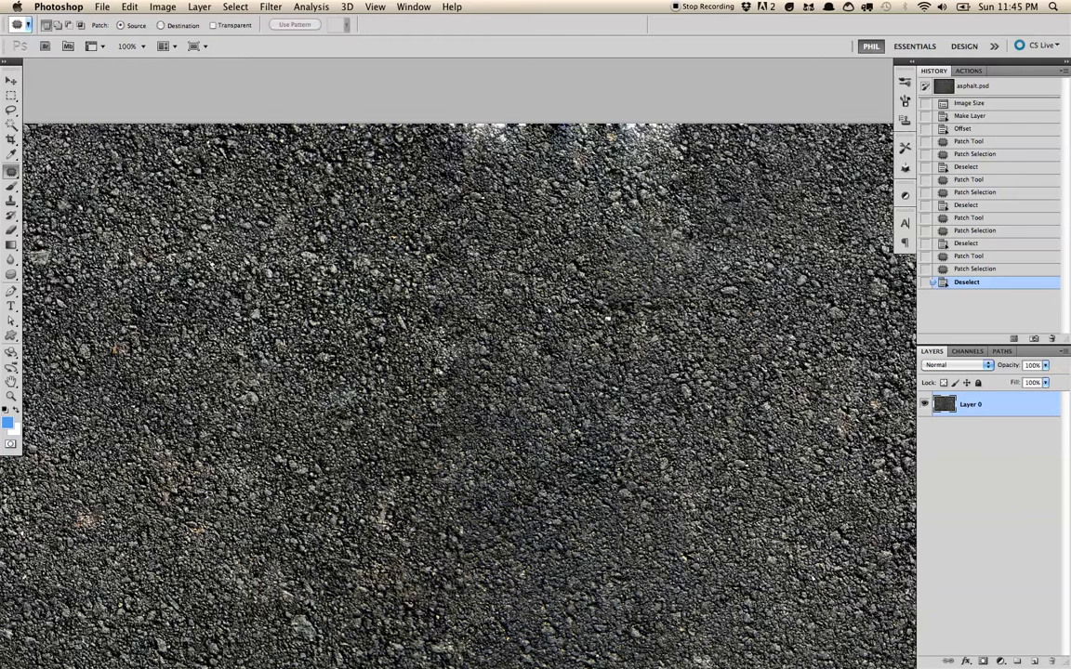
pyautogui.click(270, 6)
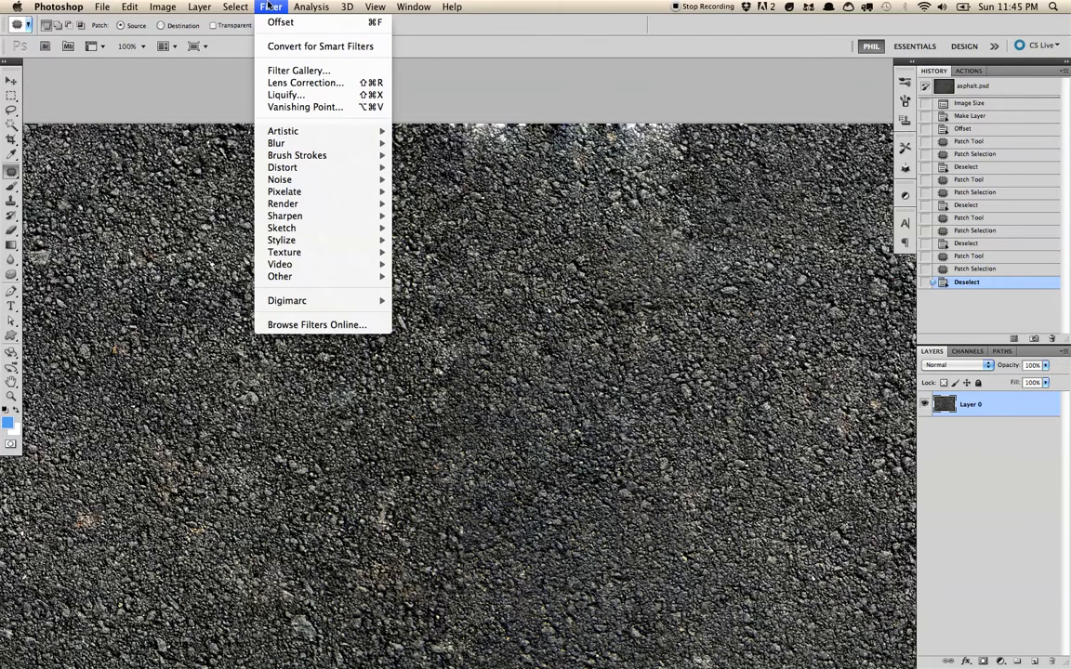
pyautogui.click(269, 7)
pyautogui.click(268, 6)
pyautogui.moveTo(299, 277)
pyautogui.click(425, 323)
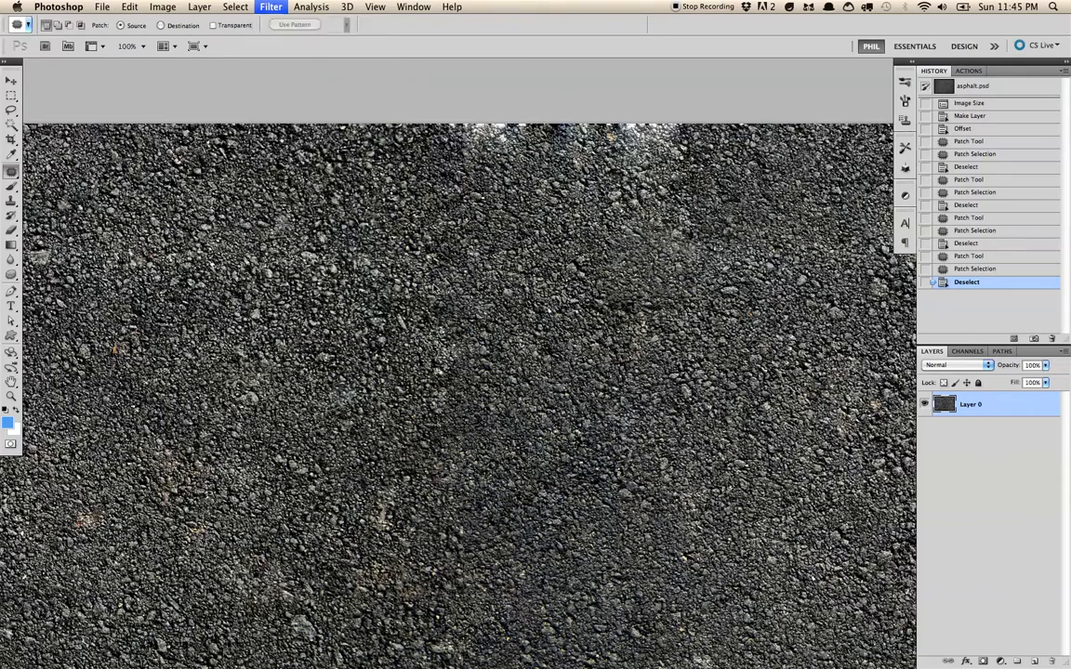
pyautogui.write('0')
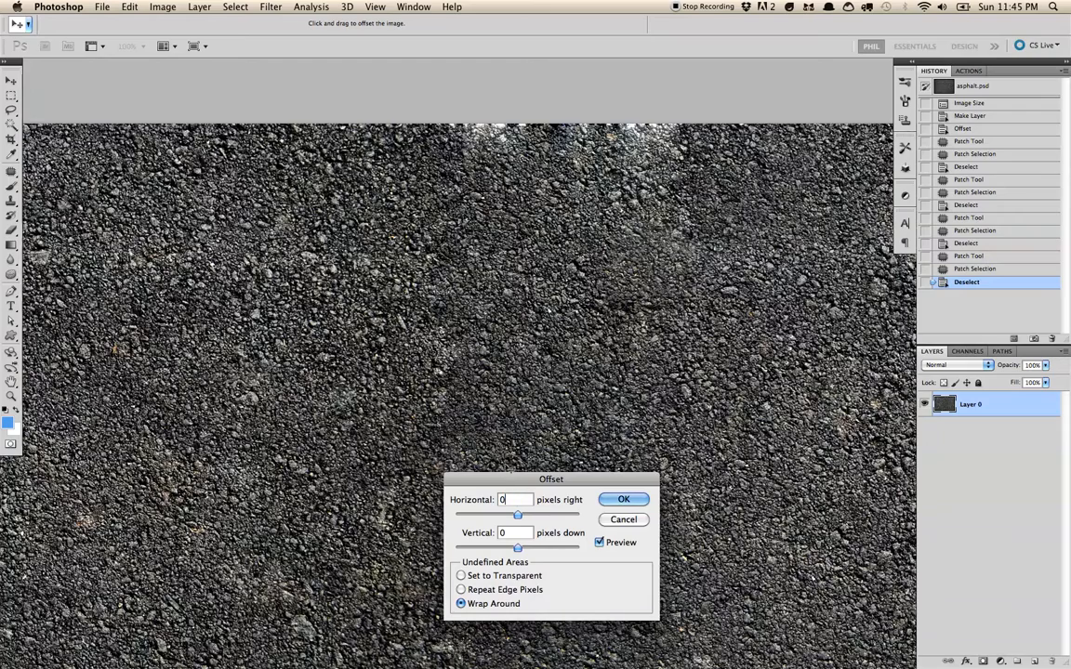
pyautogui.moveTo(518, 549); pyautogui.dragTo(532, 551)
pyautogui.moveTo(558, 482); pyautogui.dragTo(695, 507)
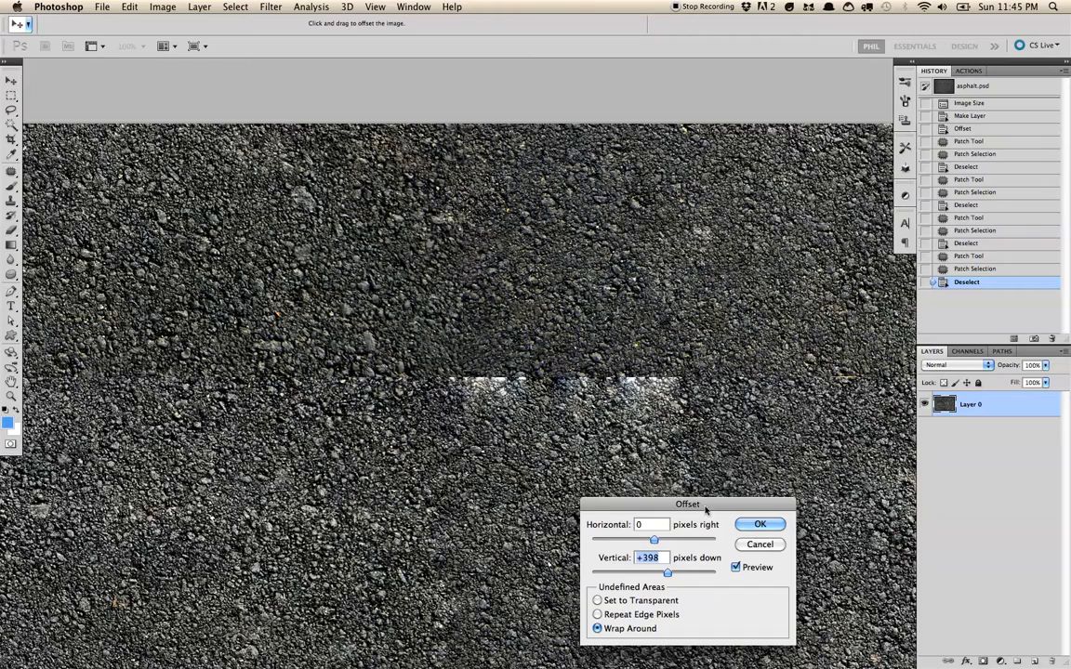
pyautogui.moveTo(667, 573); pyautogui.dragTo(672, 573)
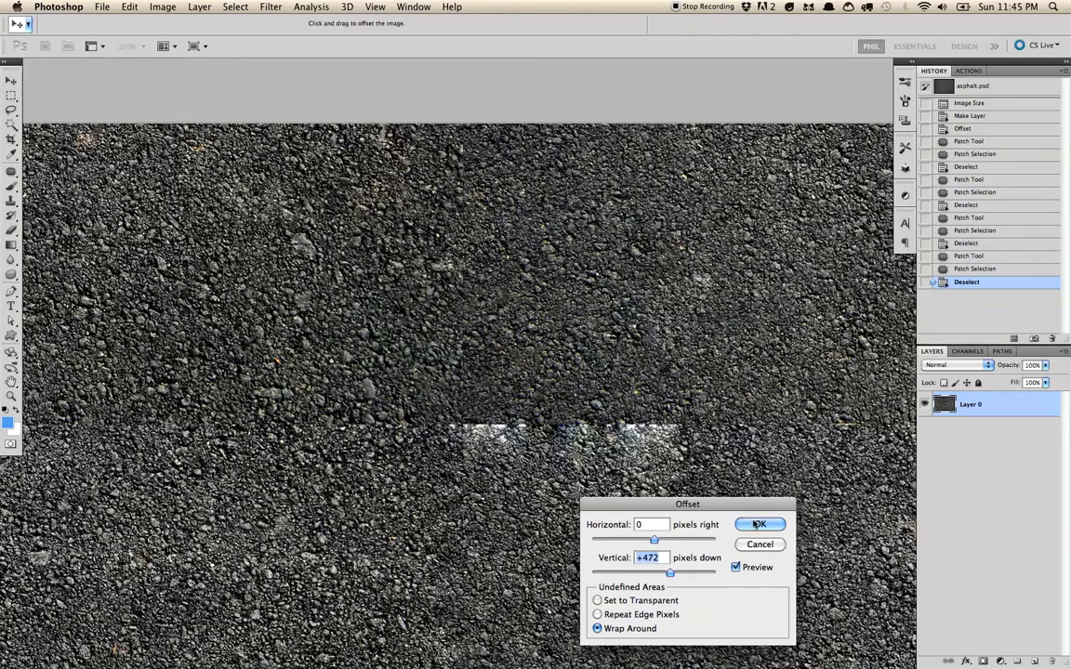
pyautogui.click(760, 525)
# Outline the bright smudges along the horizontal seam with the Patch tool, patch them with clean asphalt texture, and deselect
pyautogui.scroll(-5, 594, 365)
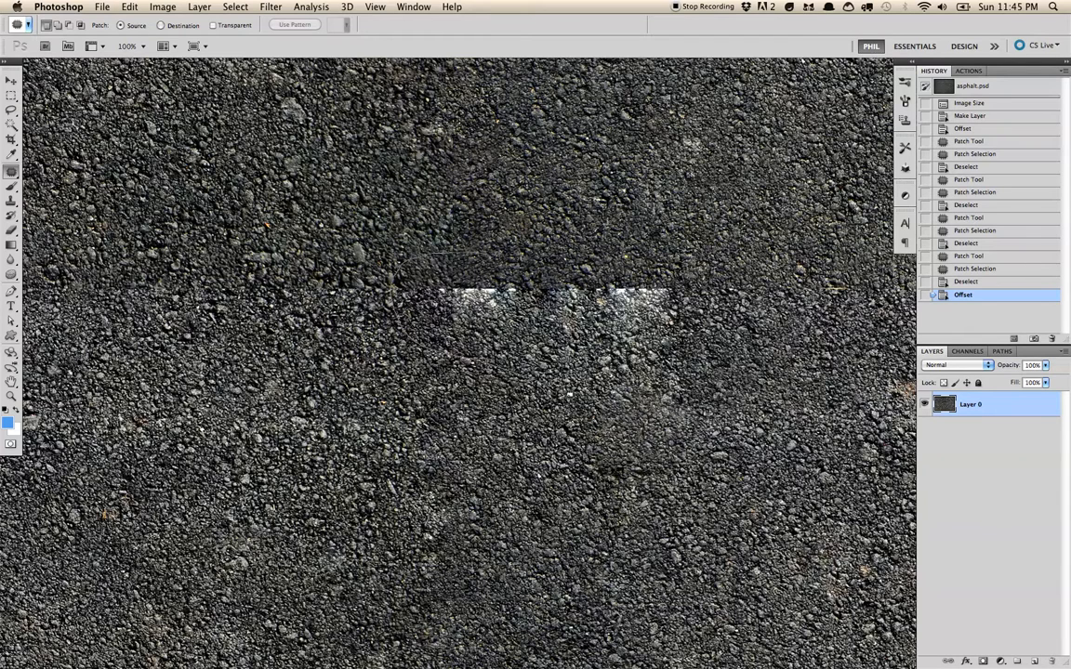
pyautogui.moveTo(694, 265)
pyautogui.mouseDown()
pyautogui.moveTo(539, 243)
pyautogui.moveTo(471, 251)
pyautogui.mouseUp()
pyautogui.moveTo(492, 456); pyautogui.dragTo(519, 426)
pyautogui.moveTo(553, 334)
pyautogui.mouseDown()
pyautogui.moveTo(169, 450)
pyautogui.moveTo(198, 502)
pyautogui.mouseUp()
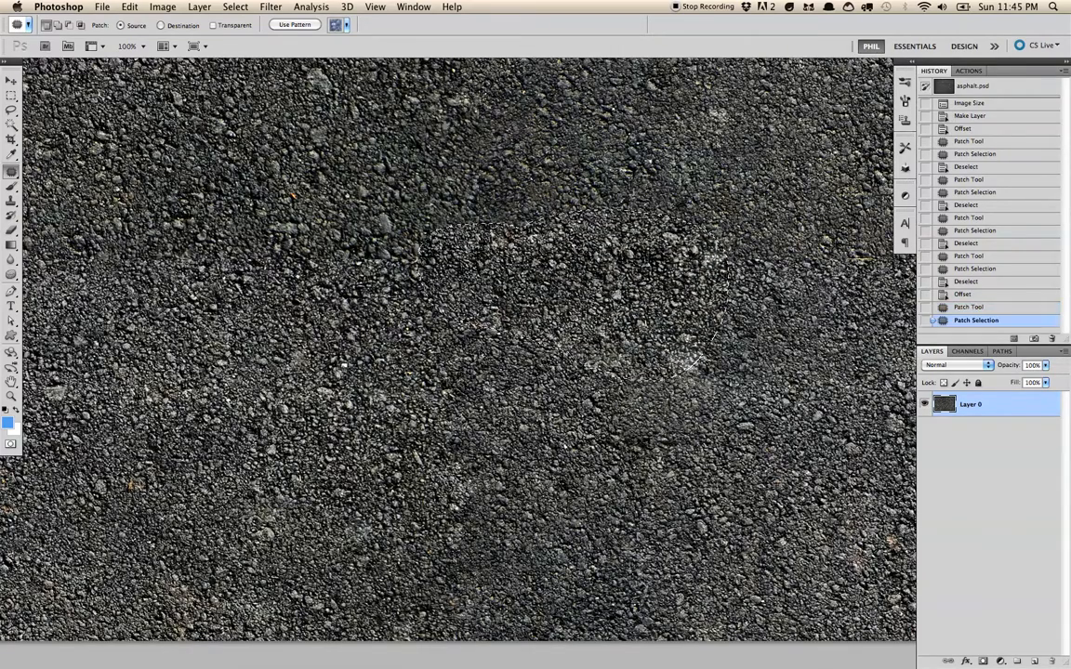
pyautogui.press('super+d')
# Patch the horizontal seam section just left of the former bright smudges with asphalt from farther down, and deselect
pyautogui.moveTo(535, 349); pyautogui.dragTo(557, 402)
pyautogui.moveTo(320, 307)
pyautogui.mouseDown()
pyautogui.moveTo(398, 358)
pyautogui.moveTo(508, 353)
pyautogui.moveTo(321, 307)
pyautogui.mouseUp()
pyautogui.moveTo(395, 316)
pyautogui.mouseDown()
pyautogui.moveTo(326, 461)
pyautogui.moveTo(269, 449)
pyautogui.moveTo(544, 497)
pyautogui.moveTo(603, 448)
pyautogui.mouseUp()
pyautogui.press('super+d')
# Patch the horizontal seam toward the image's left edge and one more uneven area in the left half with nearby asphalt, deselecting after each
pyautogui.moveTo(509, 382)
pyautogui.mouseDown()
pyautogui.moveTo(507, 413)
pyautogui.moveTo(506, 403)
pyautogui.mouseUp()
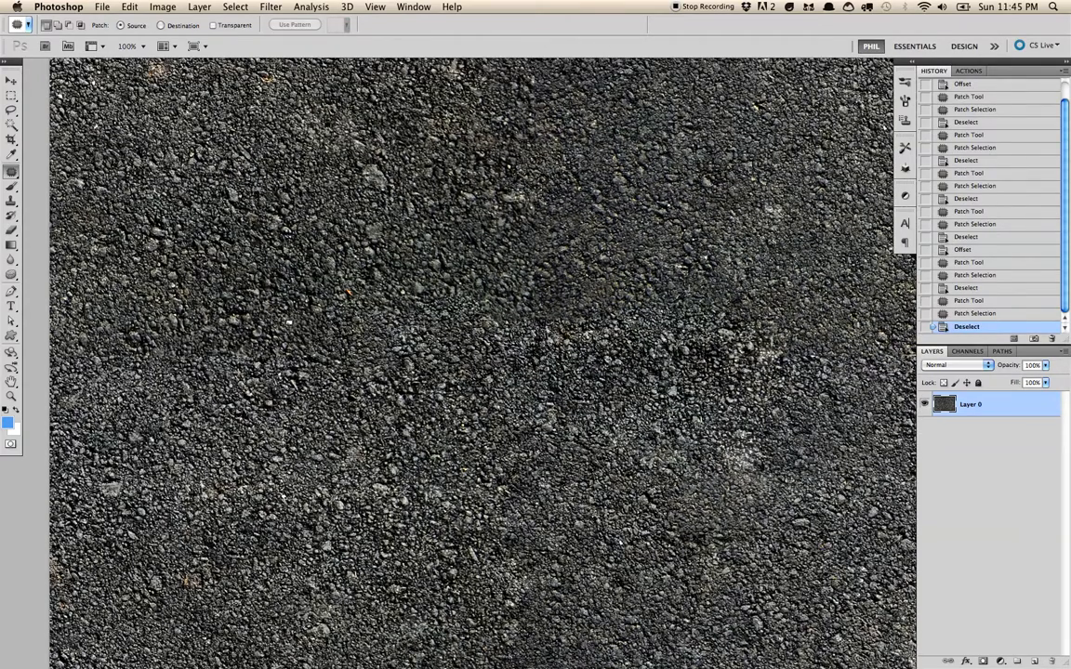
pyautogui.moveTo(220, 298)
pyautogui.mouseDown()
pyautogui.moveTo(126, 325)
pyautogui.moveTo(291, 387)
pyautogui.moveTo(335, 364)
pyautogui.moveTo(289, 326)
pyautogui.mouseUp()
pyautogui.moveTo(279, 337); pyautogui.dragTo(273, 360)
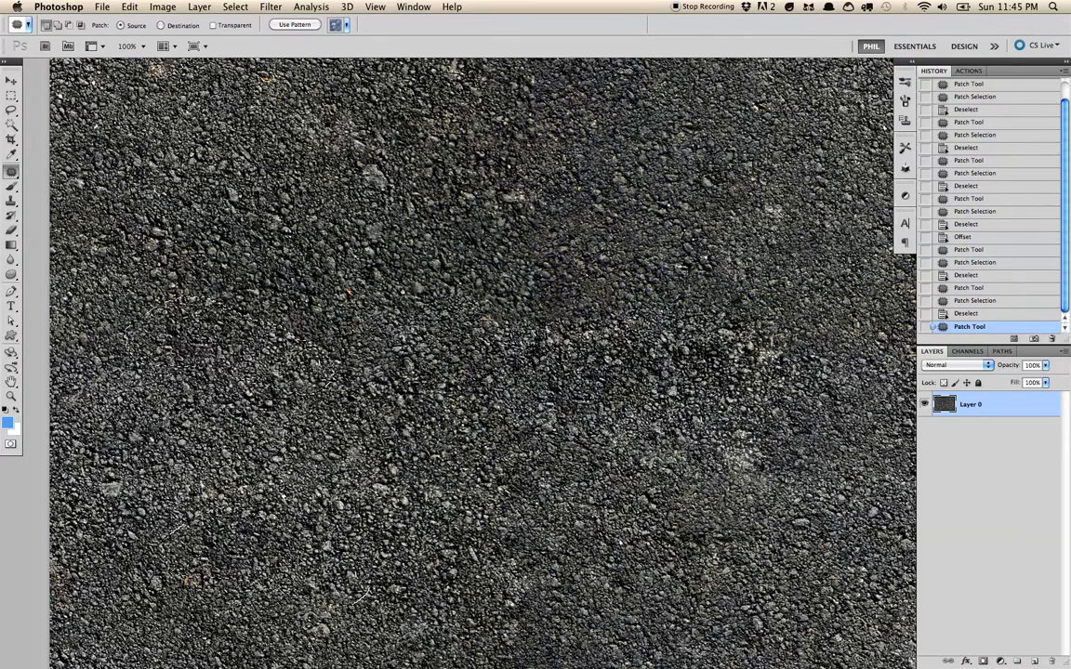
pyautogui.moveTo(325, 560); pyautogui.dragTo(326, 564)
pyautogui.moveTo(497, 401); pyautogui.dragTo(486, 424)
pyautogui.moveTo(311, 160)
pyautogui.mouseDown()
pyautogui.moveTo(342, 206)
pyautogui.moveTo(314, 158)
pyautogui.mouseUp()
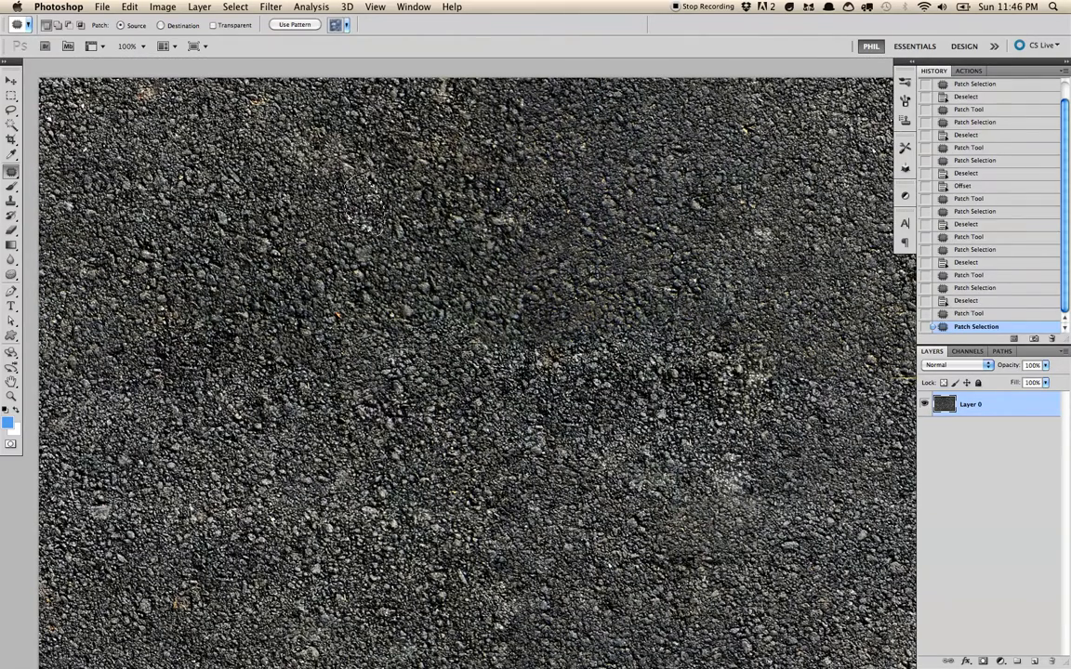
pyautogui.press('super+d')
# Patch an uneven area below the seam near the image's right edge with nearby asphalt texture, and deselect
pyautogui.moveTo(442, 306); pyautogui.dragTo(408, 296)
pyautogui.moveTo(694, 313); pyautogui.dragTo(550, 222)
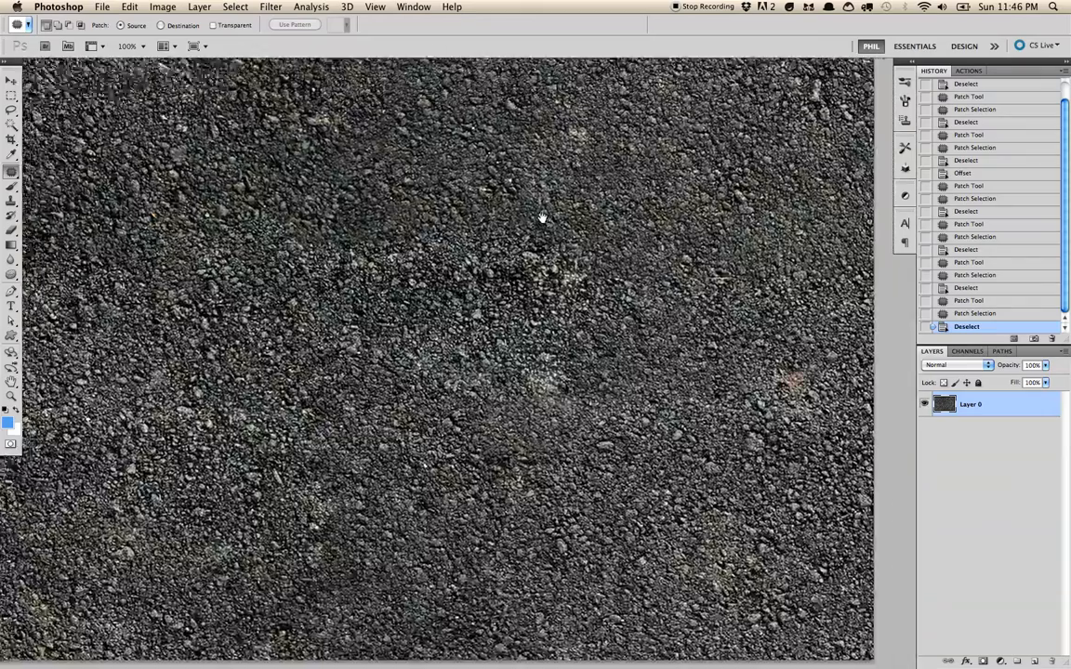
pyautogui.moveTo(752, 379); pyautogui.dragTo(718, 372)
pyautogui.moveTo(730, 409)
pyautogui.mouseDown()
pyautogui.moveTo(695, 322)
pyautogui.moveTo(692, 277)
pyautogui.moveTo(725, 316)
pyautogui.mouseUp()
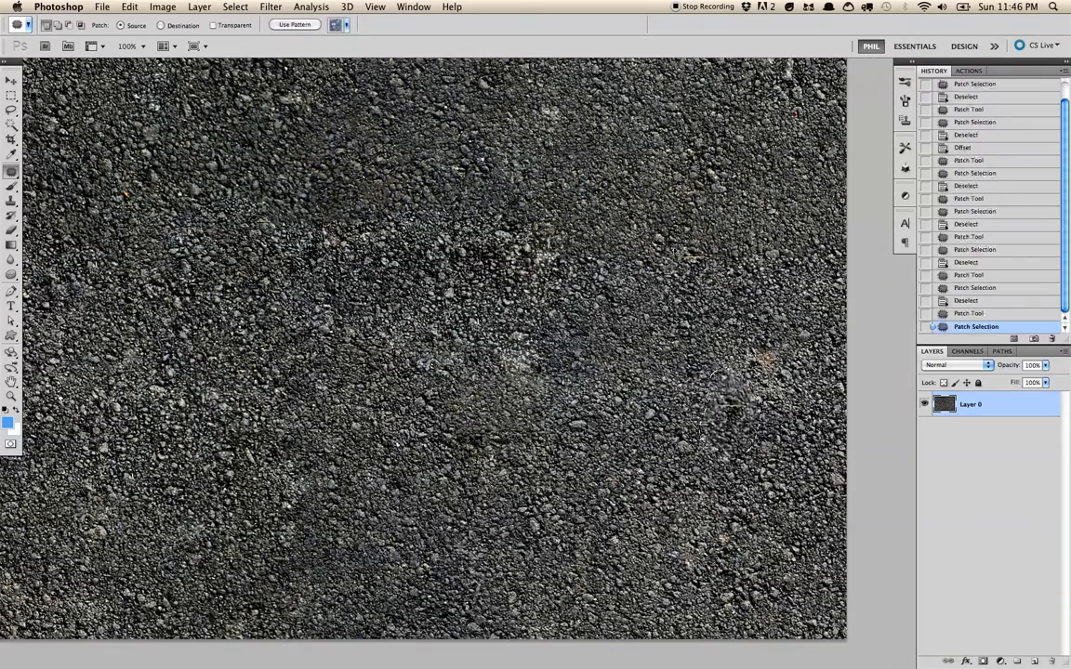
pyautogui.press('super+d')
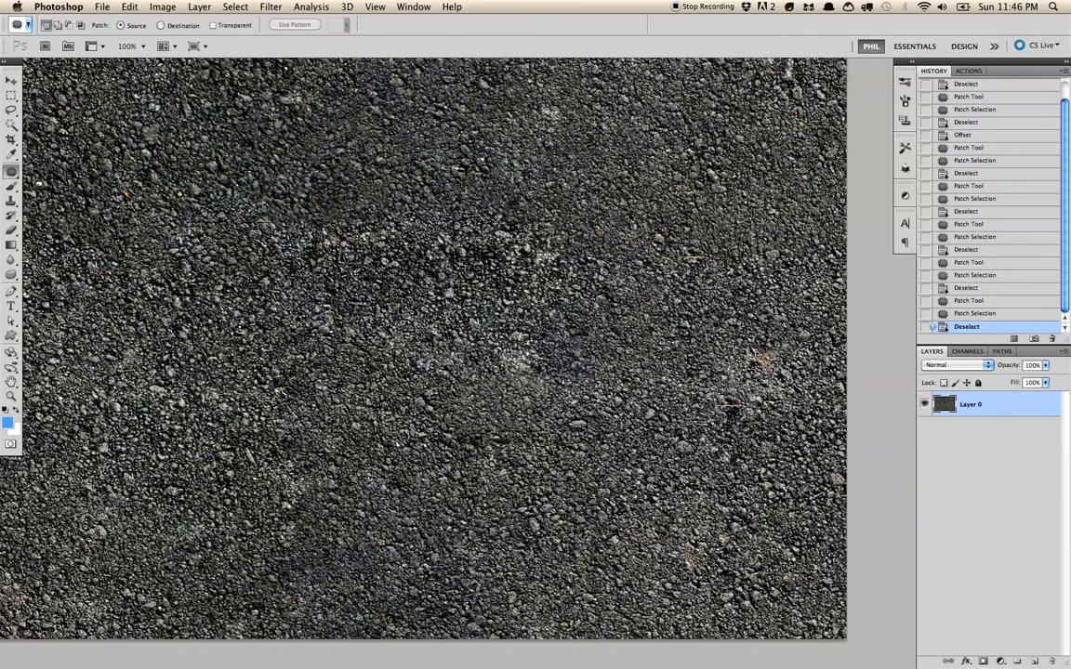
# Set up the Clone Stamp tool with the speckled texture brush preset 461, reduced to 236 px
pyautogui.click(11, 199)
pyautogui.rightClick(316, 223)
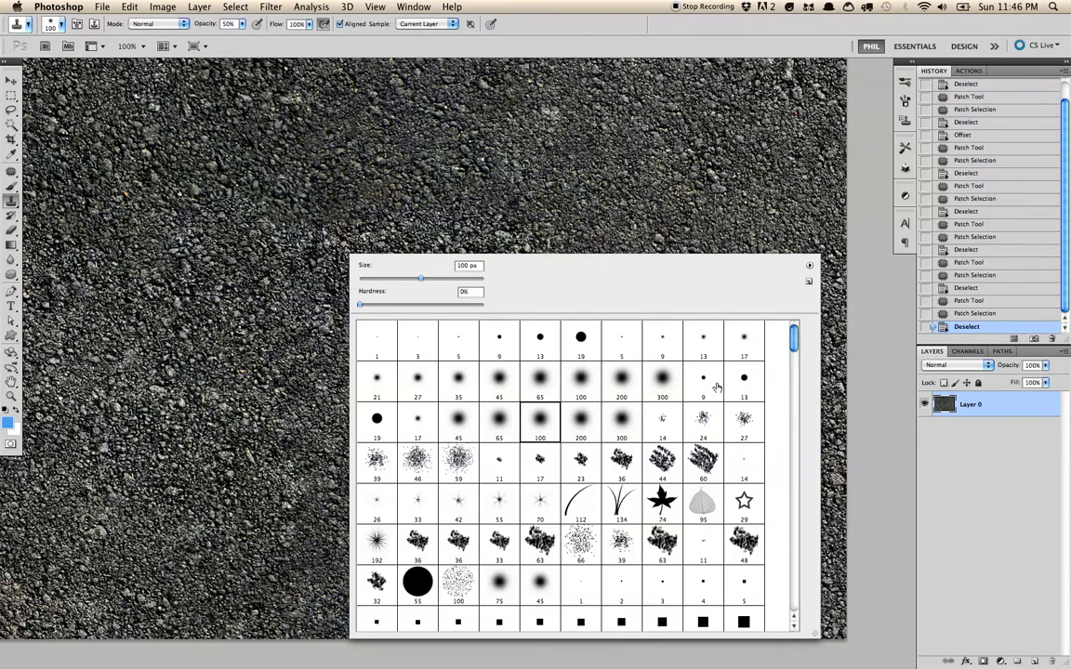
pyautogui.scroll(-20, 767, 368)
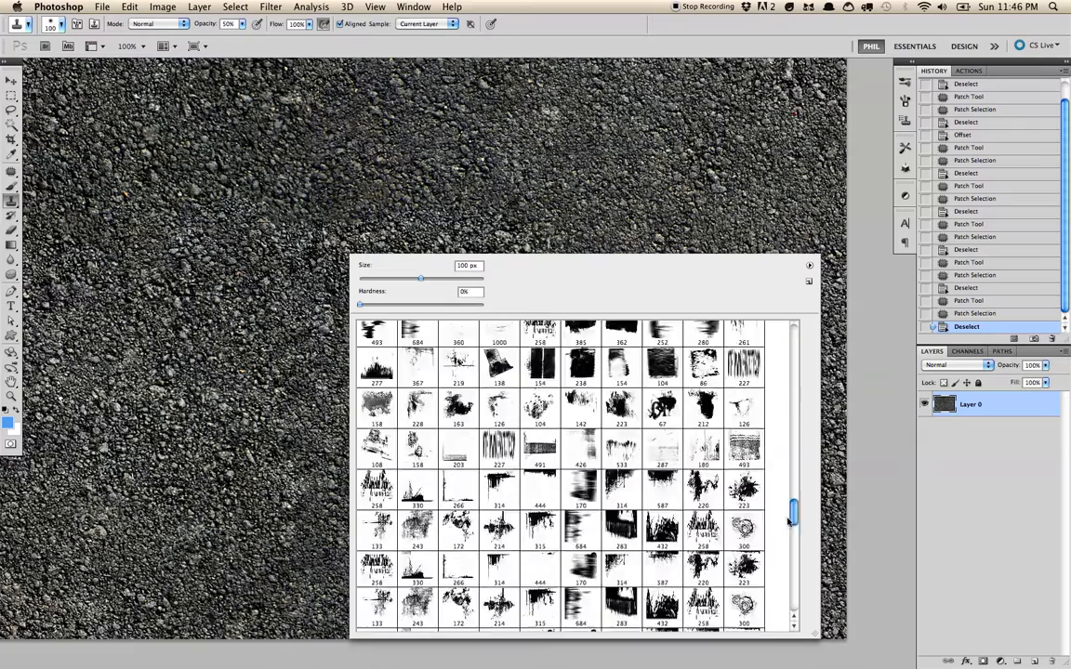
pyautogui.scroll(-10, 781, 570)
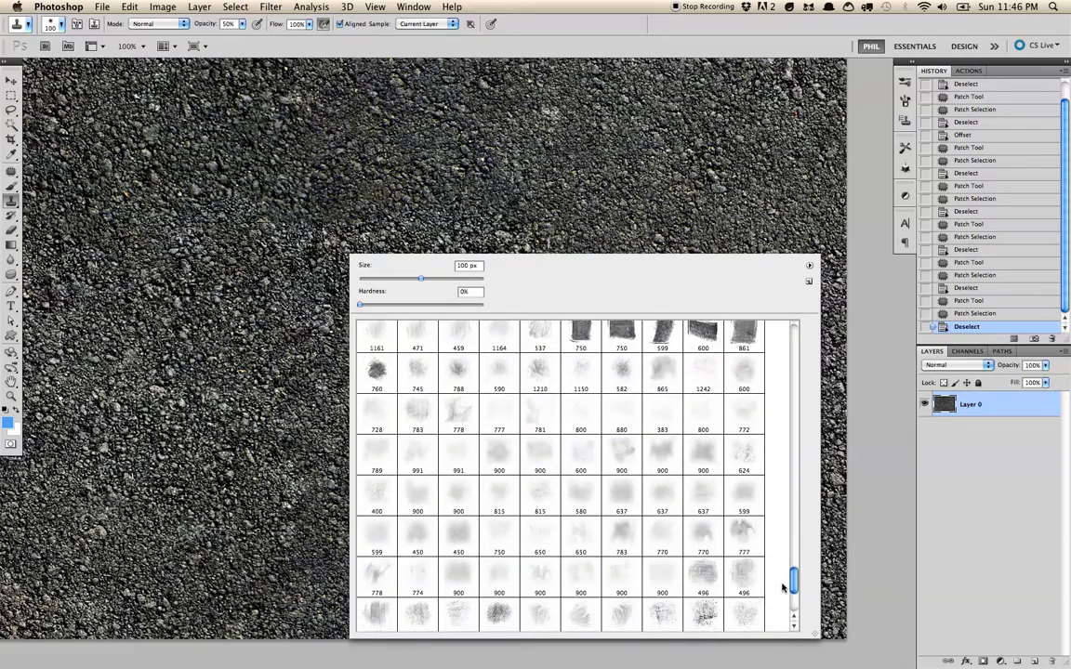
pyautogui.click(497, 537)
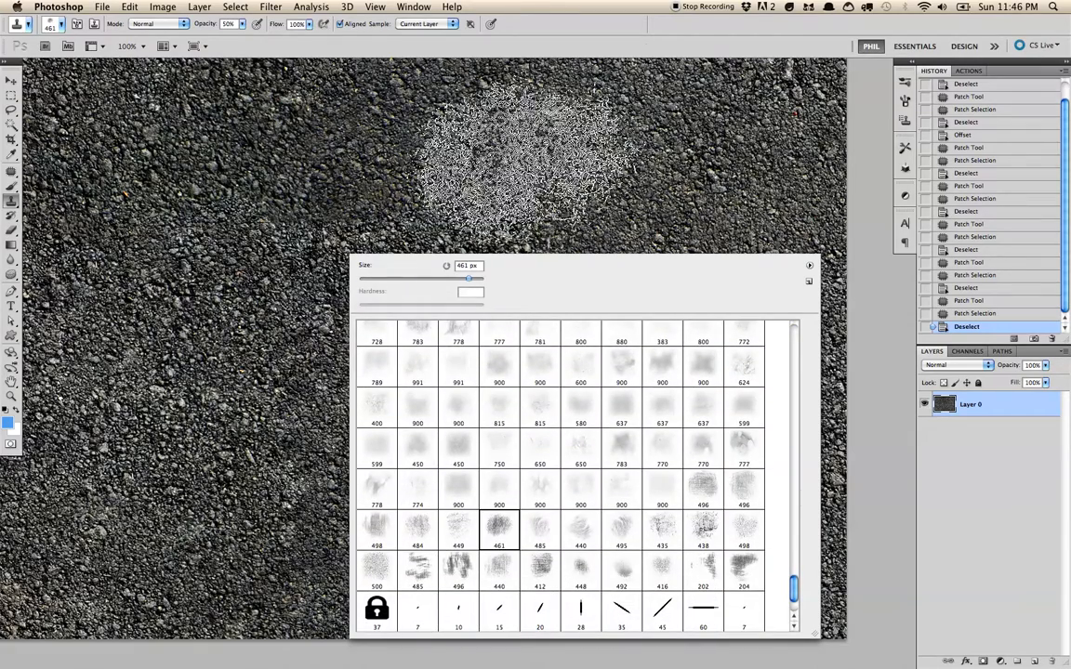
pyautogui.click(454, 279)
pyautogui.click(607, 28)
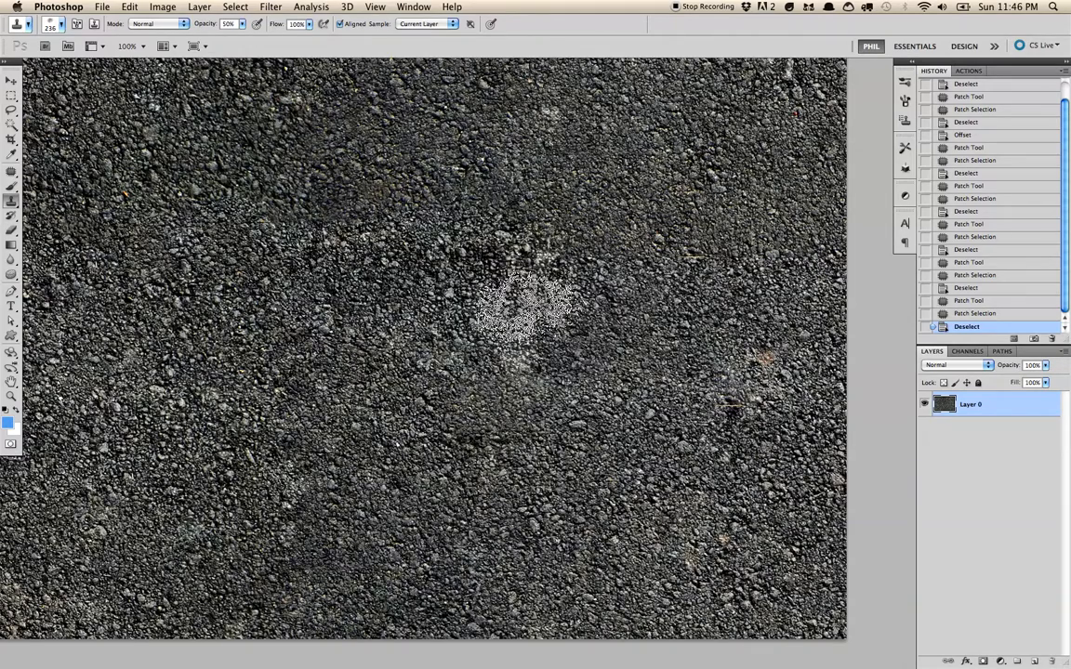
# Sample clean asphalt near the image's upper part and clone it over the light streak on the seam's right portion
pyautogui.keyDown('alt'); pyautogui.click(524, 113); pyautogui.keyUp('alt')
pyautogui.click(690, 254)
pyautogui.click(720, 279)
pyautogui.click(708, 277)
pyautogui.click(688, 259)
pyautogui.click(669, 225)
pyautogui.click(690, 242)
pyautogui.click(708, 253)
# Clone asphalt sampled from the middle of the image over the patched, discoloured area near the right edge, and switch to the Move tool
pyautogui.keyDown('alt'); pyautogui.click(374, 404); pyautogui.keyUp('alt')
pyautogui.click(720, 396)
pyautogui.click(731, 426)
pyautogui.click(729, 442)
pyautogui.click(737, 389)
pyautogui.click(724, 347)
pyautogui.click(734, 388)
pyautogui.click(667, 345)
pyautogui.click(734, 495)
pyautogui.click(738, 450)
pyautogui.click(746, 502)
pyautogui.click(748, 520)
pyautogui.click(755, 383)
pyautogui.click(732, 400)
pyautogui.click(755, 463)
pyautogui.click(762, 522)
pyautogui.keyDown('alt'); pyautogui.click(512, 355); pyautogui.keyUp('alt')
pyautogui.click(741, 364)
pyautogui.moveTo(499, 353)
pyautogui.mouseDown()
pyautogui.moveTo(523, 375)
pyautogui.moveTo(590, 385)
pyautogui.moveTo(614, 364)
pyautogui.mouseUp()
pyautogui.press('v')
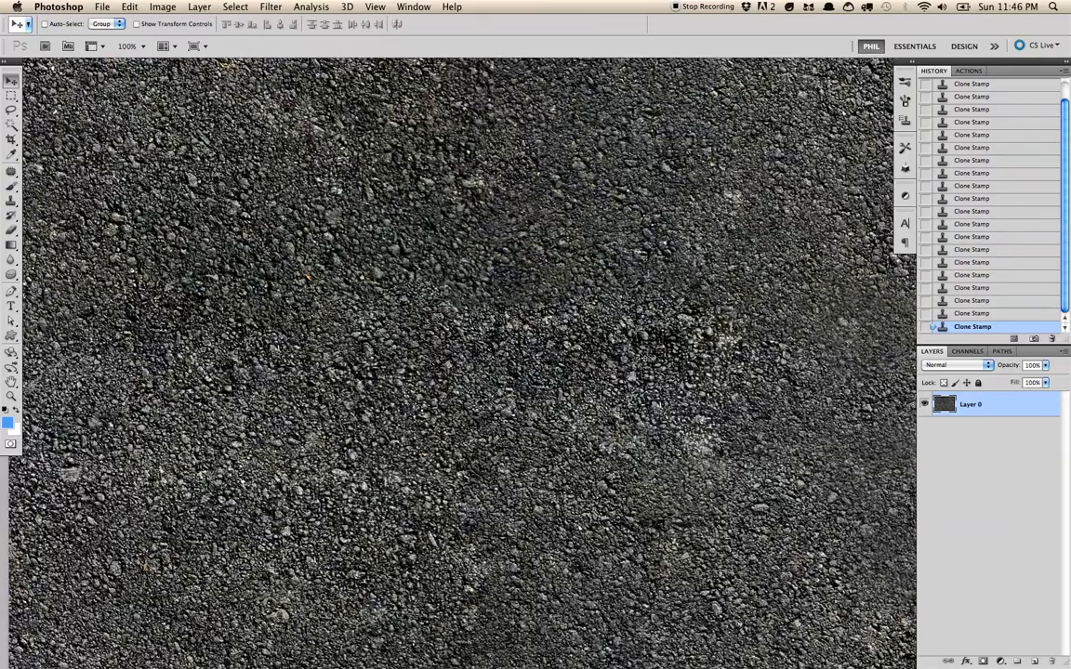
# Inspect the whole texture for remaining seams and blotches at 66.7%, and at 100% with the panels hidden
pyautogui.press('super+minus')
pyautogui.moveTo(650, 402); pyautogui.dragTo(610, 399)
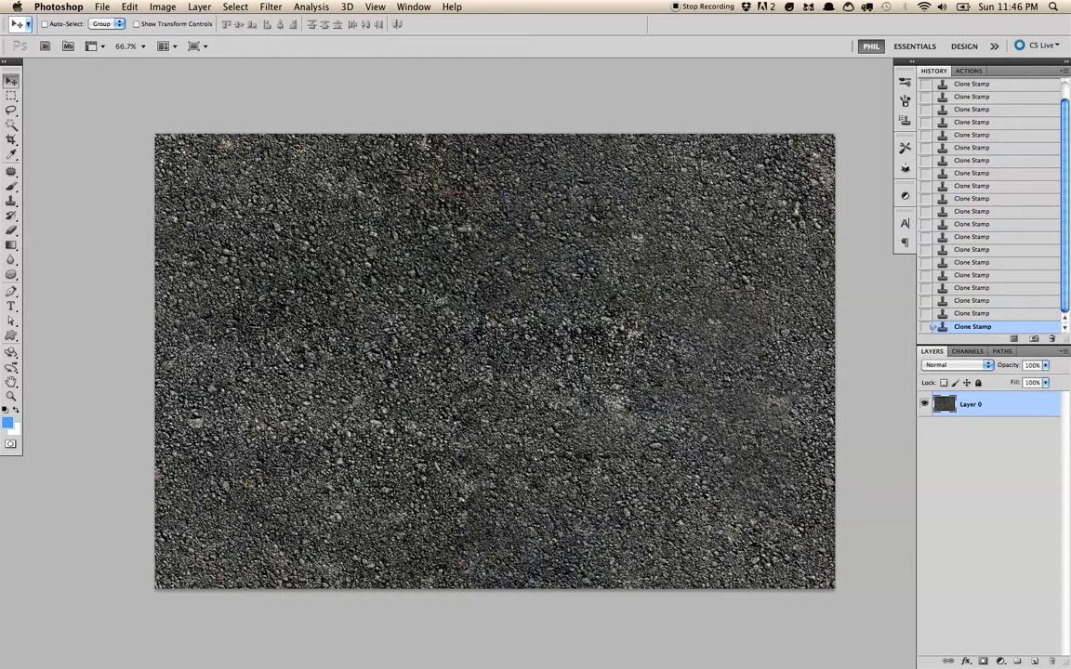
pyautogui.press('Tab')
pyautogui.press('super+plus')
pyautogui.moveTo(591, 299); pyautogui.dragTo(577, 314)
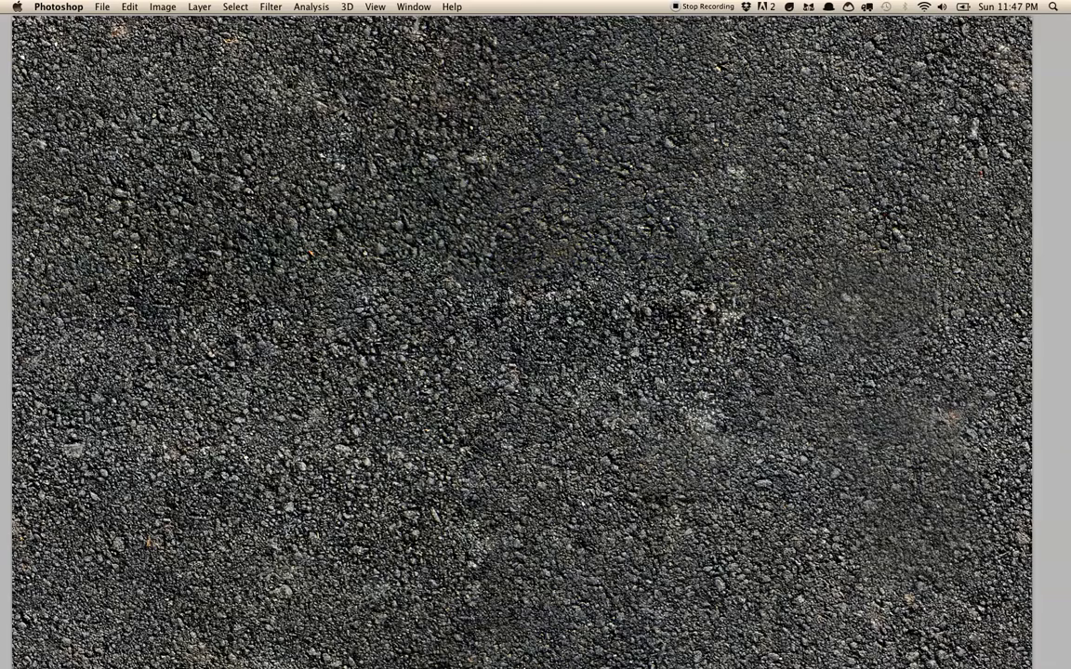
pyautogui.press('Tab')
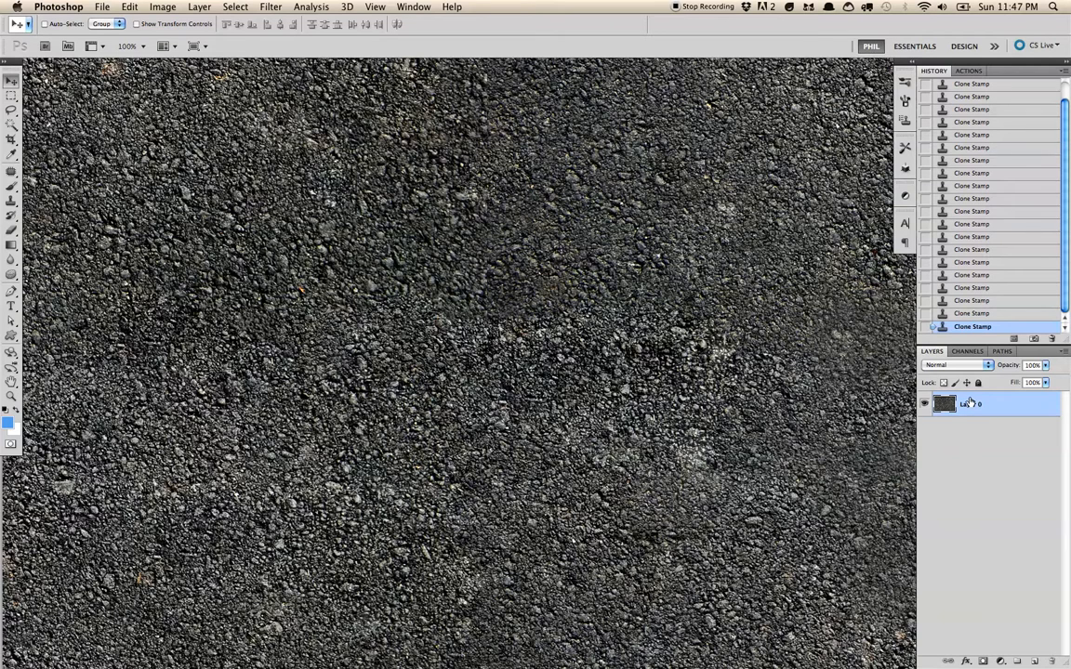
# Duplicate the asphalt layer and invert the copy's colours
pyautogui.press('super+j')
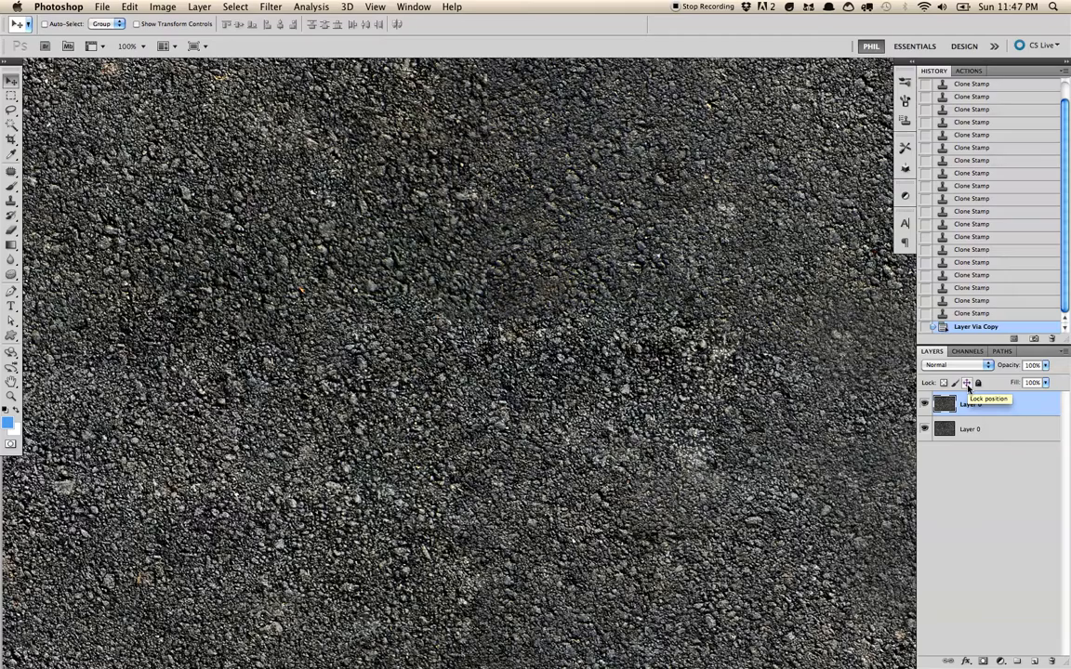
pyautogui.press('super+i')
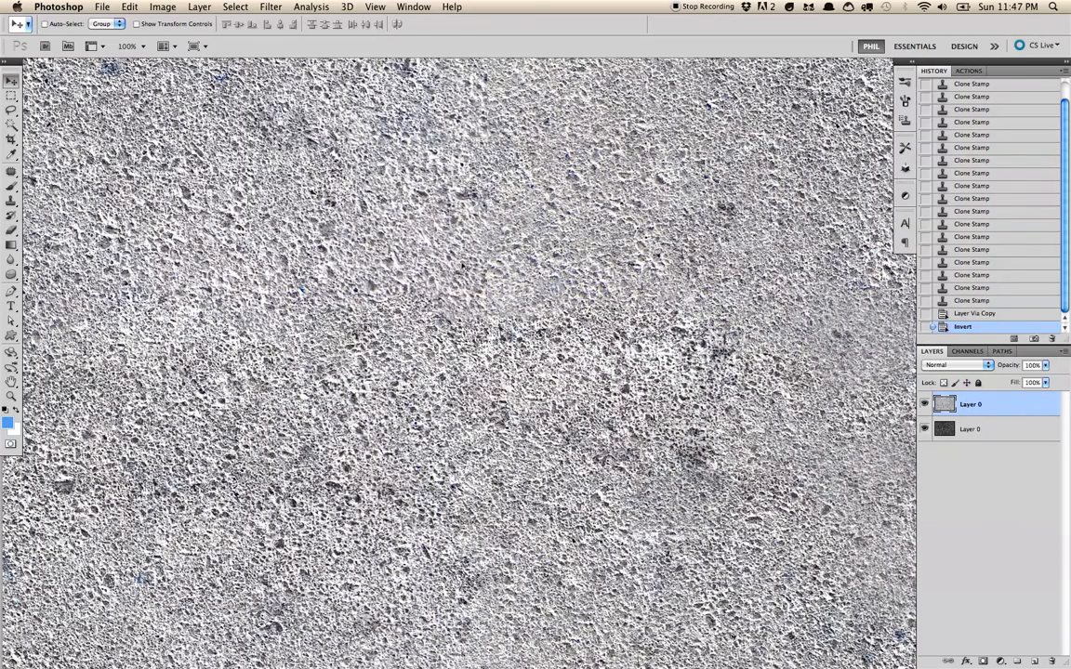
# Apply a 12.0-pixel Gaussian Blur to the inverted copy and set its blend mode to Overlay
pyautogui.click(271, 6)
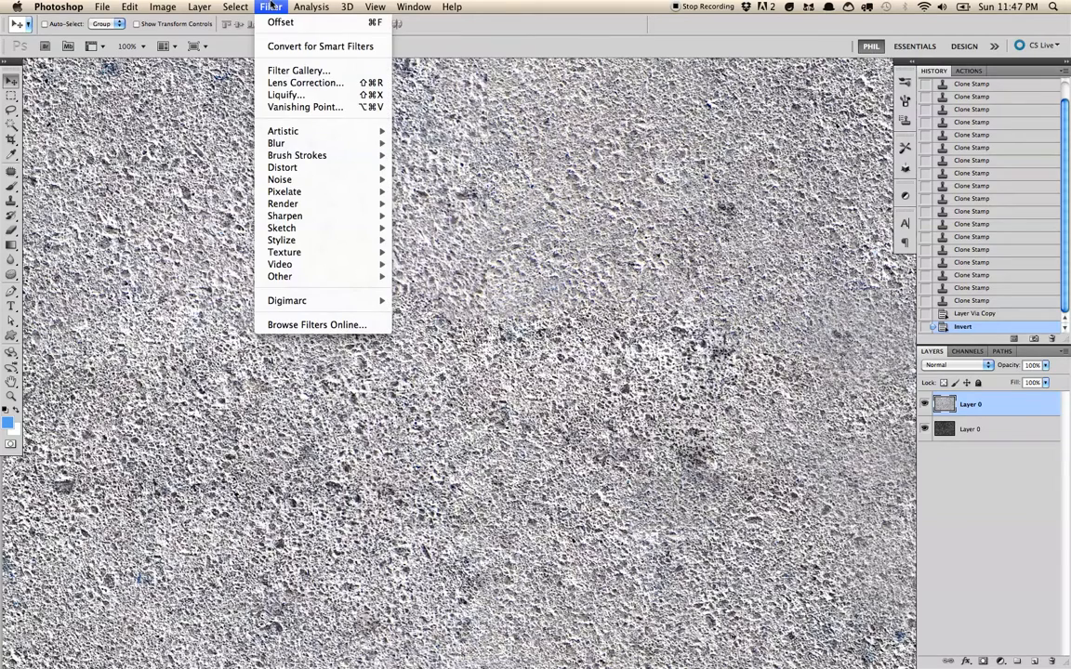
pyautogui.moveTo(307, 143)
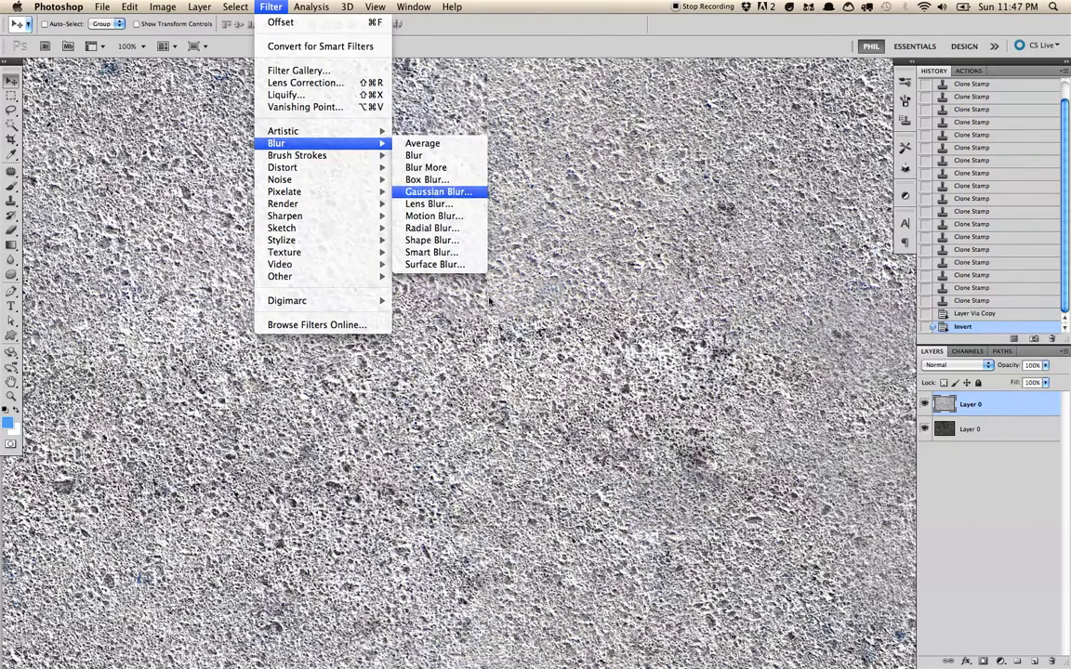
pyautogui.click(437, 191)
pyautogui.moveTo(704, 345); pyautogui.dragTo(664, 336)
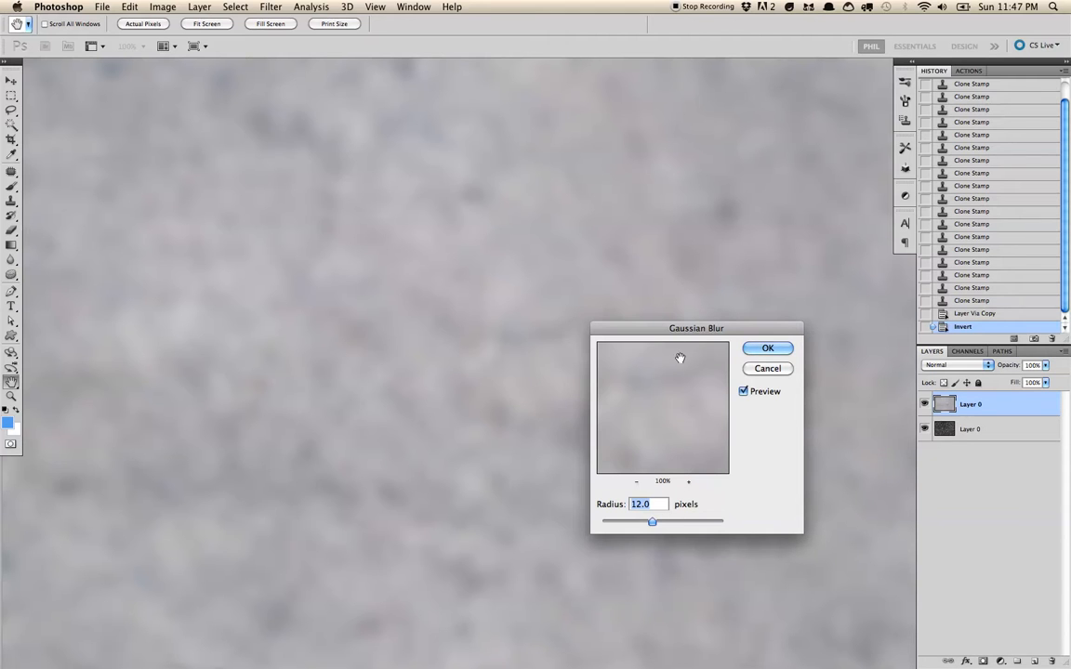
pyautogui.click(768, 348)
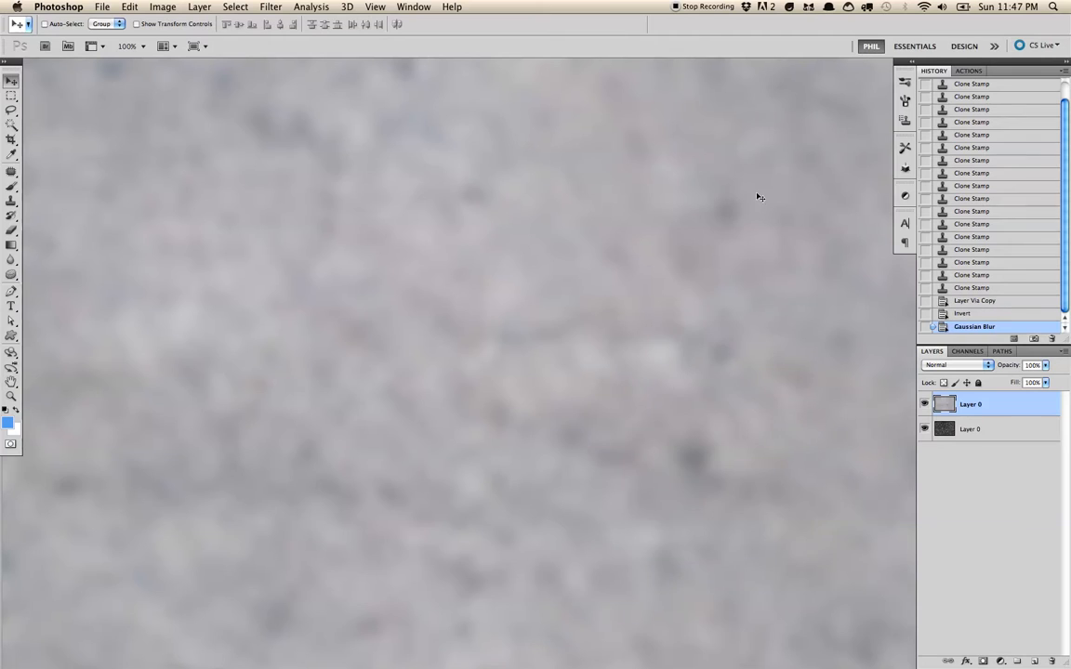
pyautogui.click(948, 365)
pyautogui.click(945, 489)
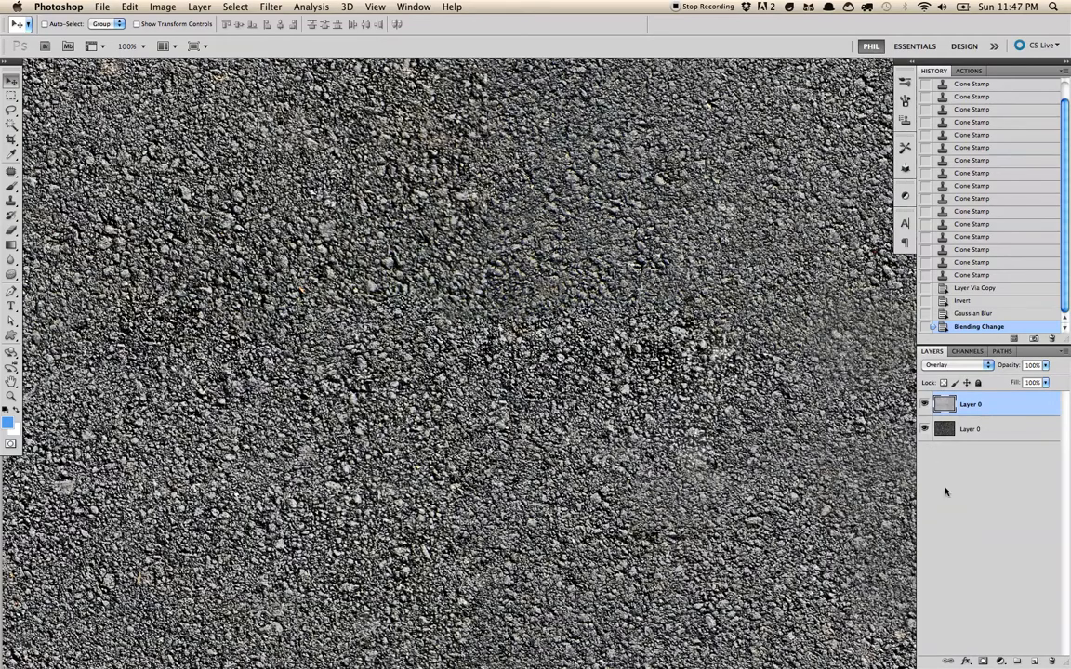
# Compare the texture before and after the inverted Overlay correction, keep the correction, and merge the copy down into the asphalt layer
pyautogui.press('Tab')
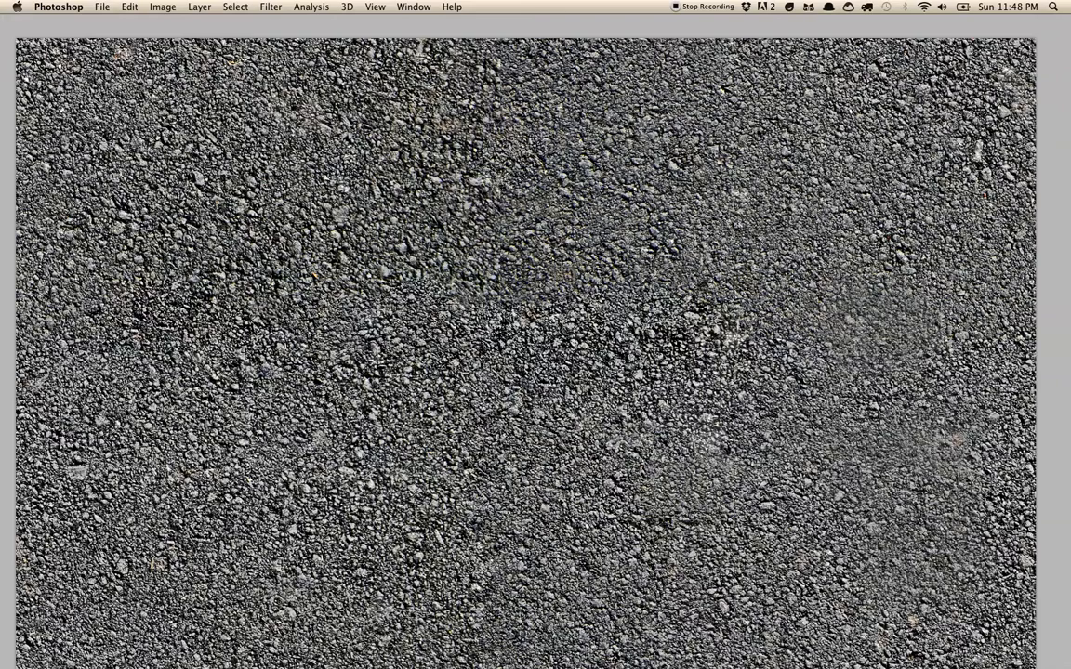
pyautogui.press('Tab')
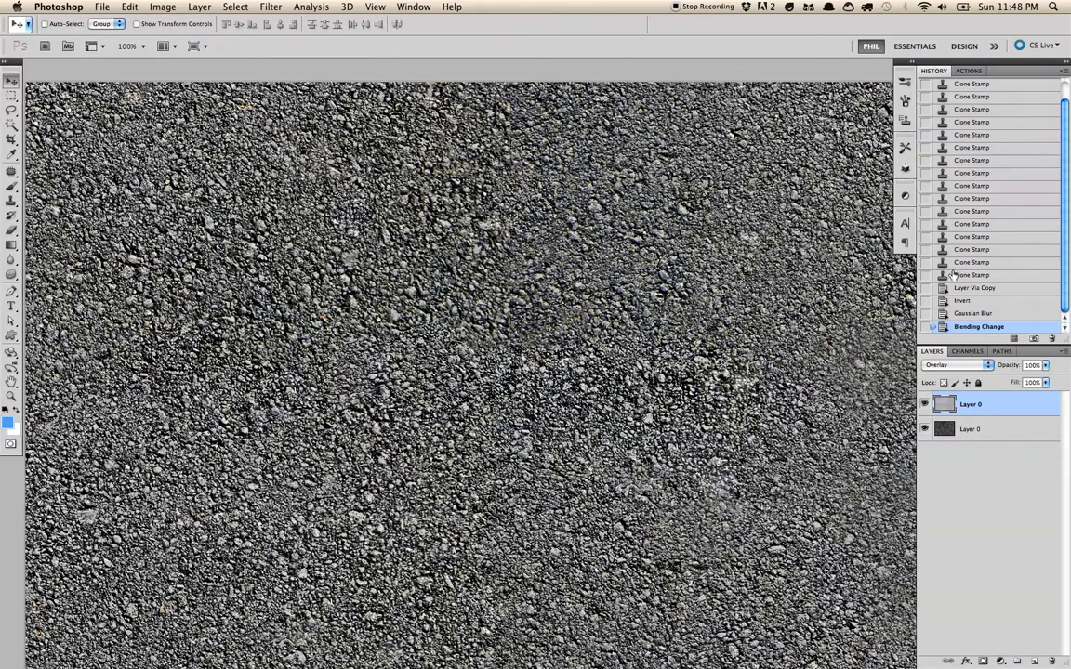
pyautogui.click(972, 289)
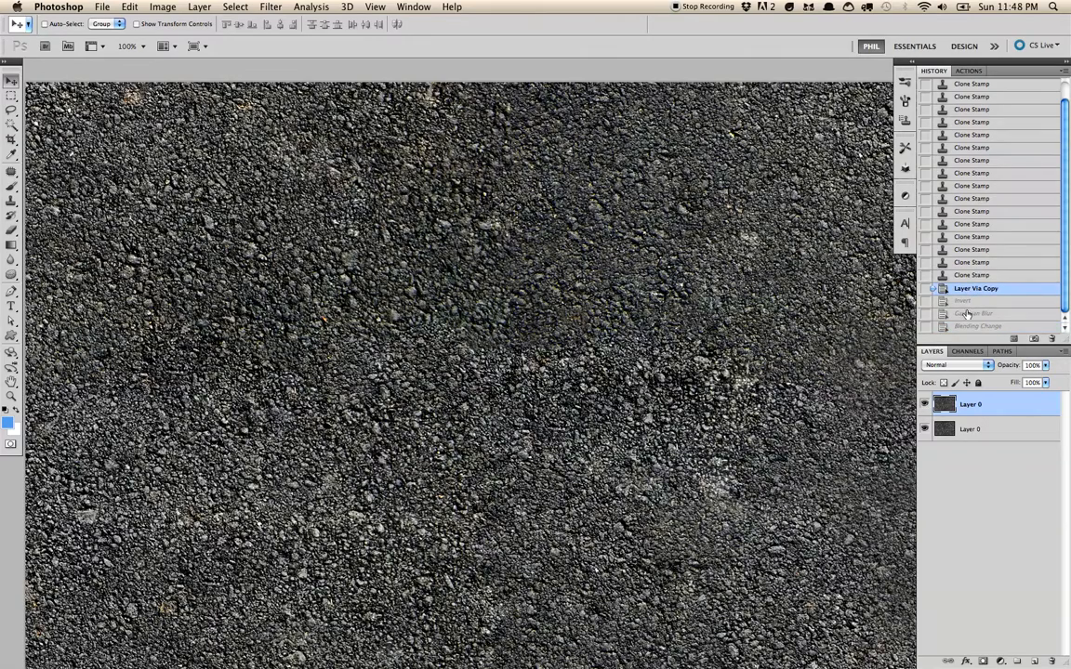
pyautogui.click(972, 327)
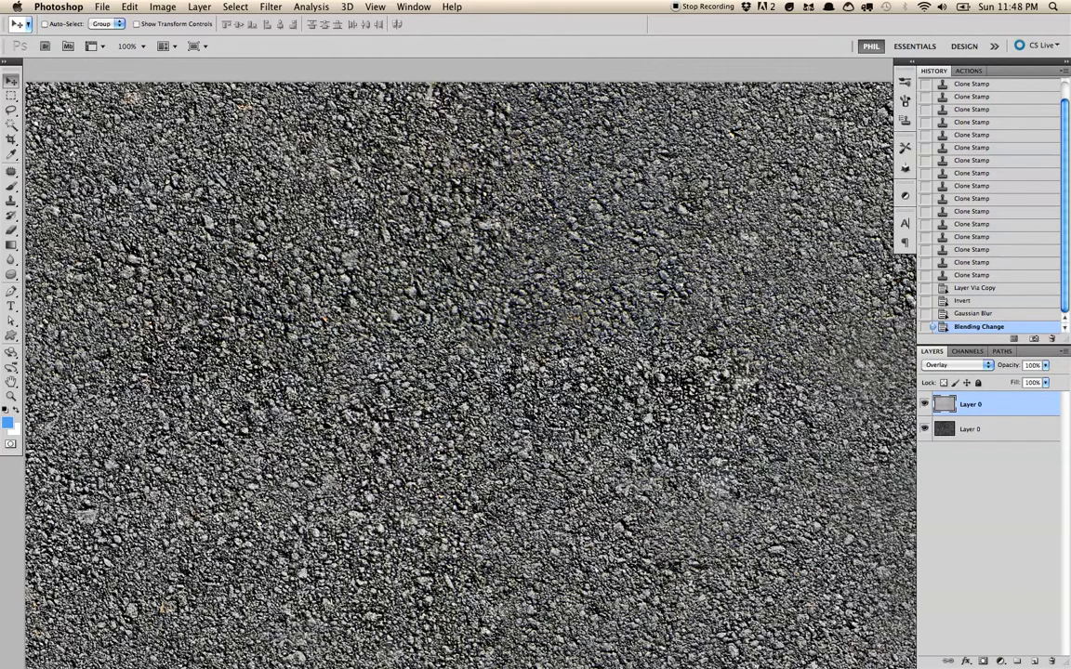
pyautogui.press('super+e')
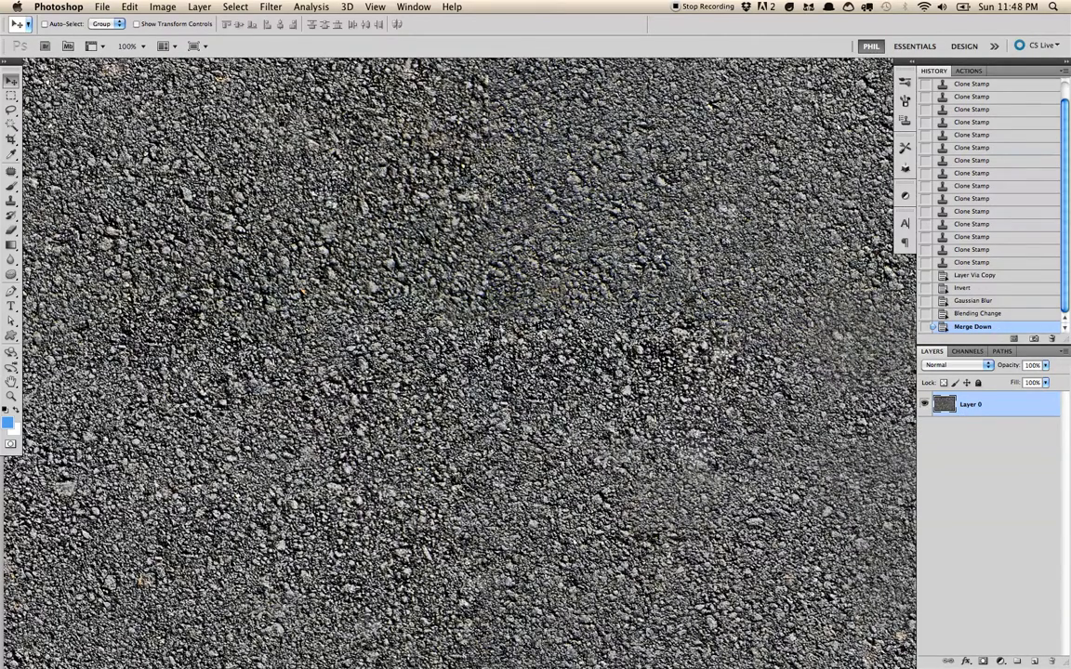
# Enlarge the canvas to 200 percent in width and height, anchoring the existing texture in the upper-left corner
pyautogui.click(163, 7)
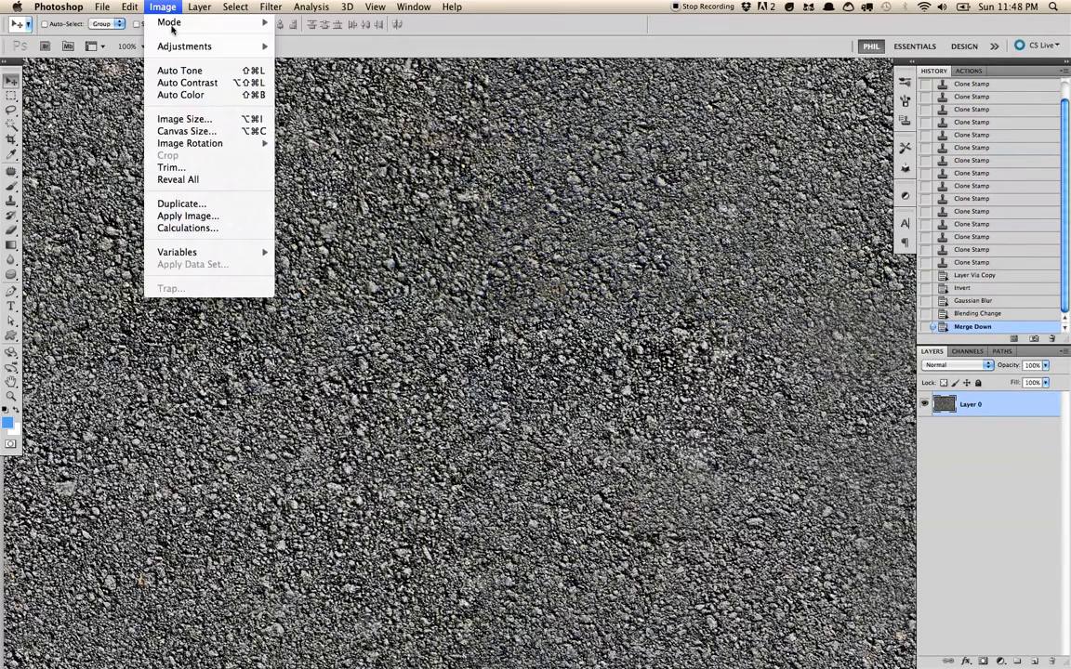
pyautogui.click(177, 130)
pyautogui.click(581, 382)
pyautogui.click(652, 329)
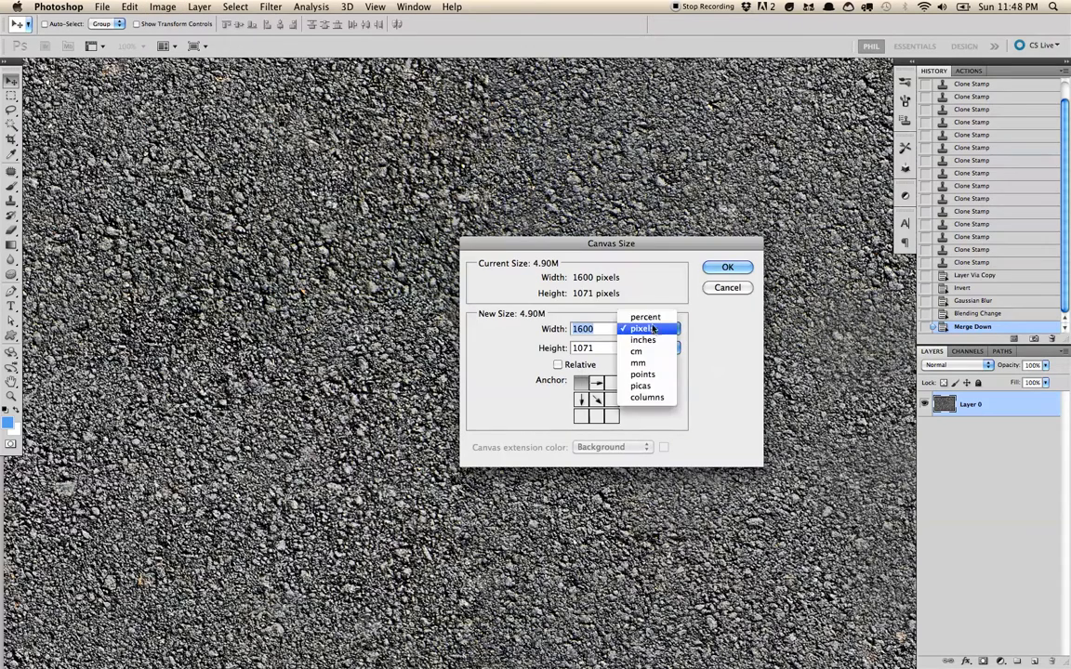
pyautogui.click(650, 313)
pyautogui.write('200')
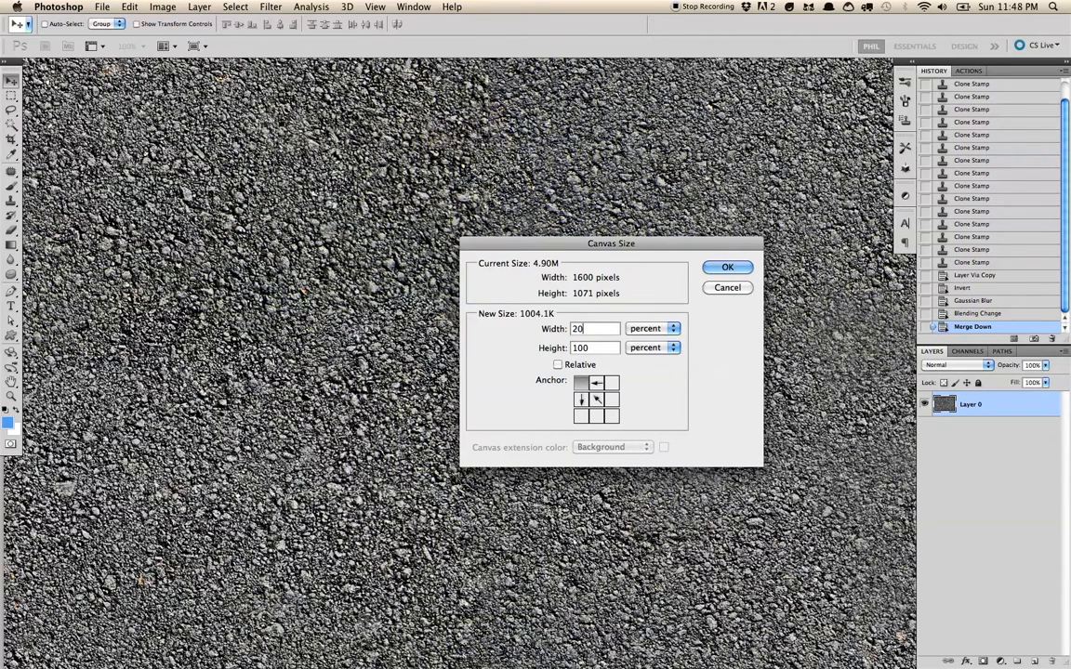
pyautogui.press('Tab')
pyautogui.click(726, 268)
# Duplicate the asphalt layer into the empty canvas areas, aligning the copies edge to edge as a two-by-two tile grid
pyautogui.press('super+minus')
pyautogui.press('super+minus')
pyautogui.press('super+minus')
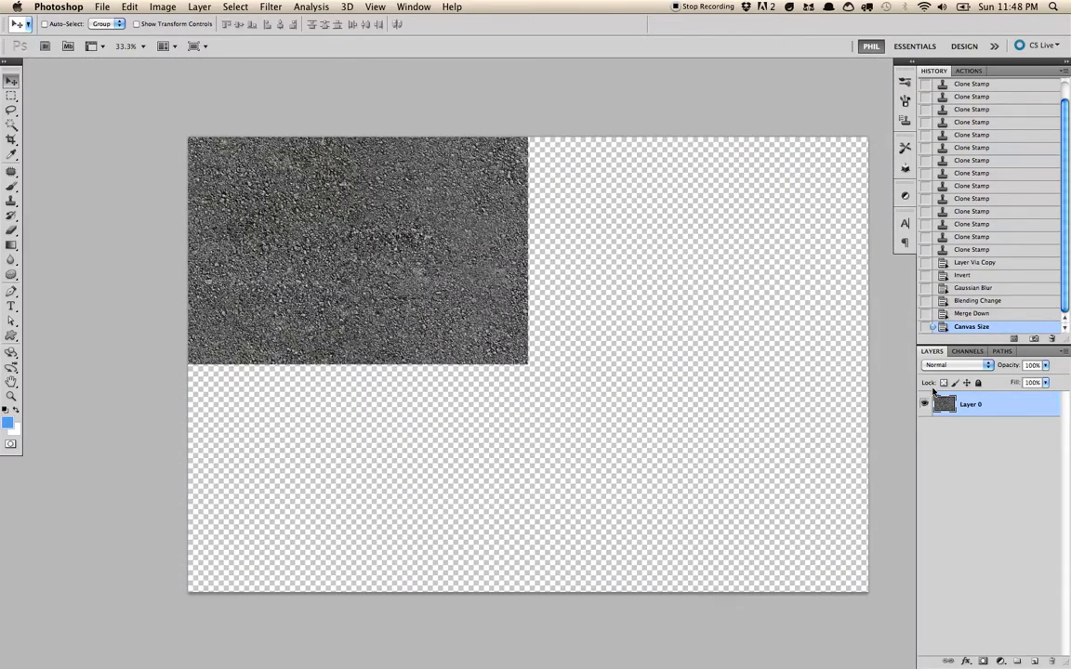
pyautogui.moveTo(345, 249); pyautogui.dragTo(683, 249)
pyautogui.keyDown('shift'); pyautogui.click(967, 433); pyautogui.keyUp('shift')
pyautogui.moveTo(614, 244); pyautogui.dragTo(618, 460)
pyautogui.press('Up')
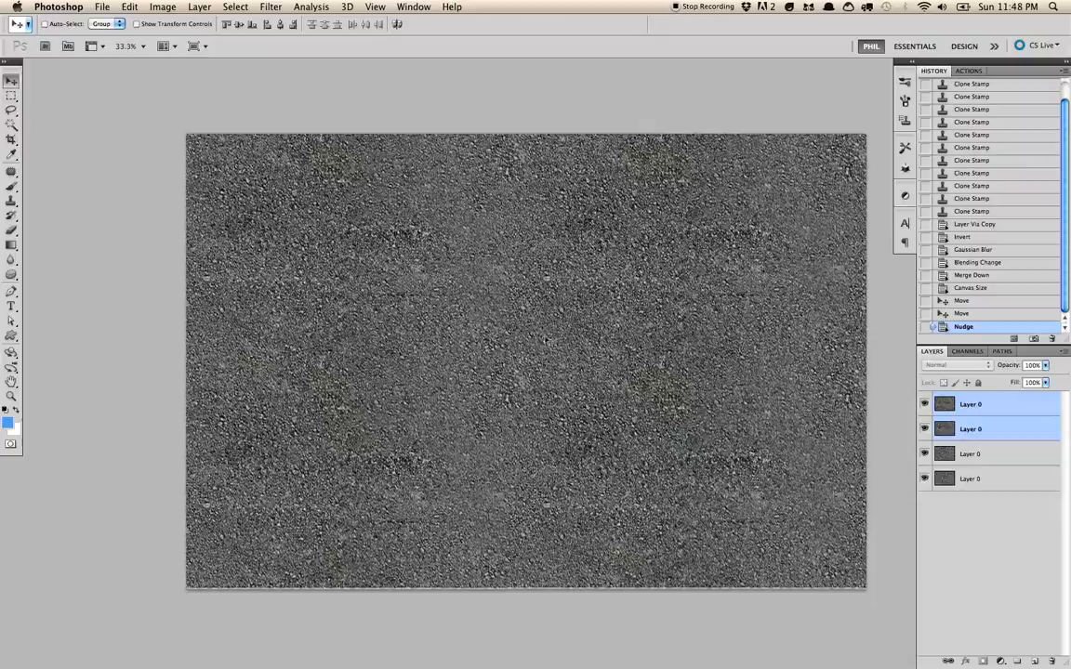
# Inspect the tiled asphalt at 66.7%, with and without the panels, for visible seams and repeating patterns where the copies meet
pyautogui.press('super+plus')
pyautogui.press('Tab')
pyautogui.press('super+plus')
pyautogui.moveTo(607, 360); pyautogui.dragTo(629, 286)
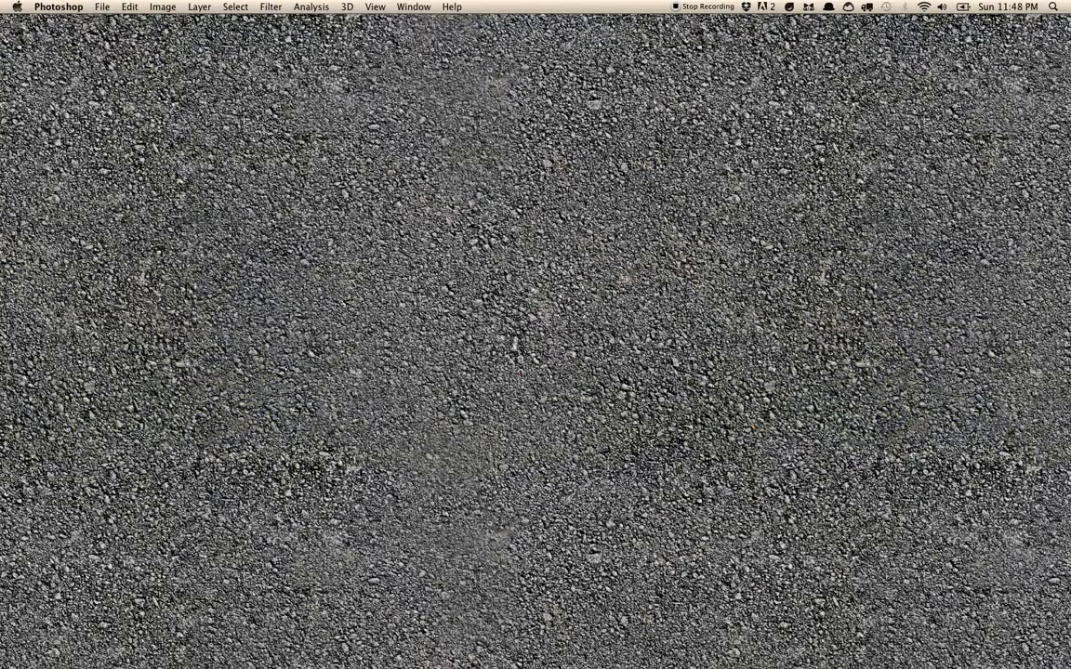
pyautogui.moveTo(433, 428); pyautogui.dragTo(410, 433)
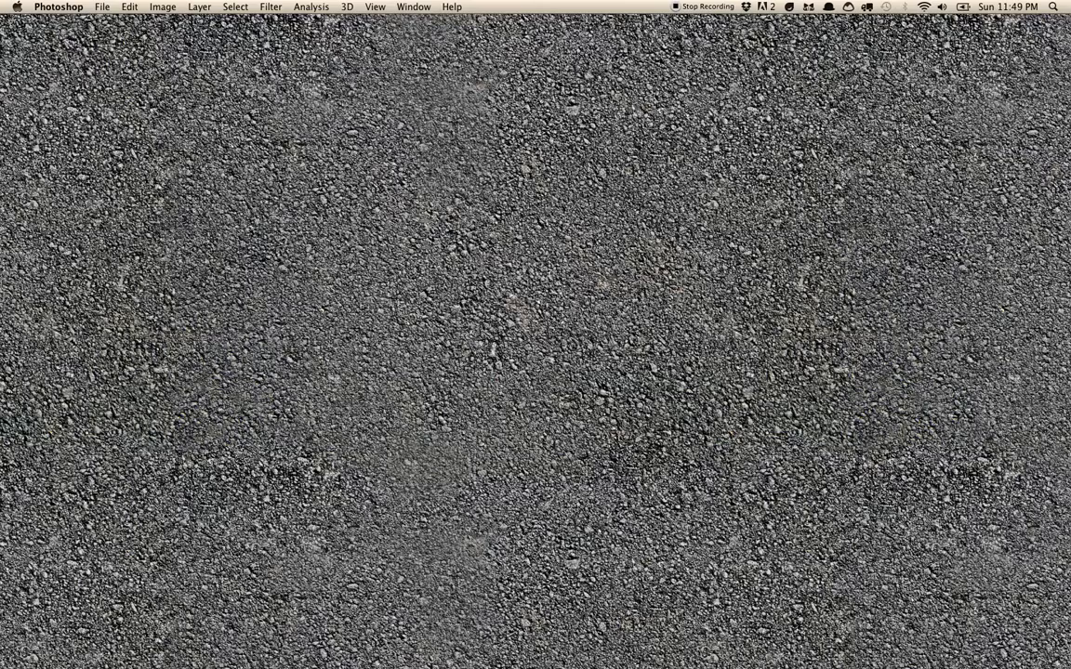
pyautogui.press('Tab')
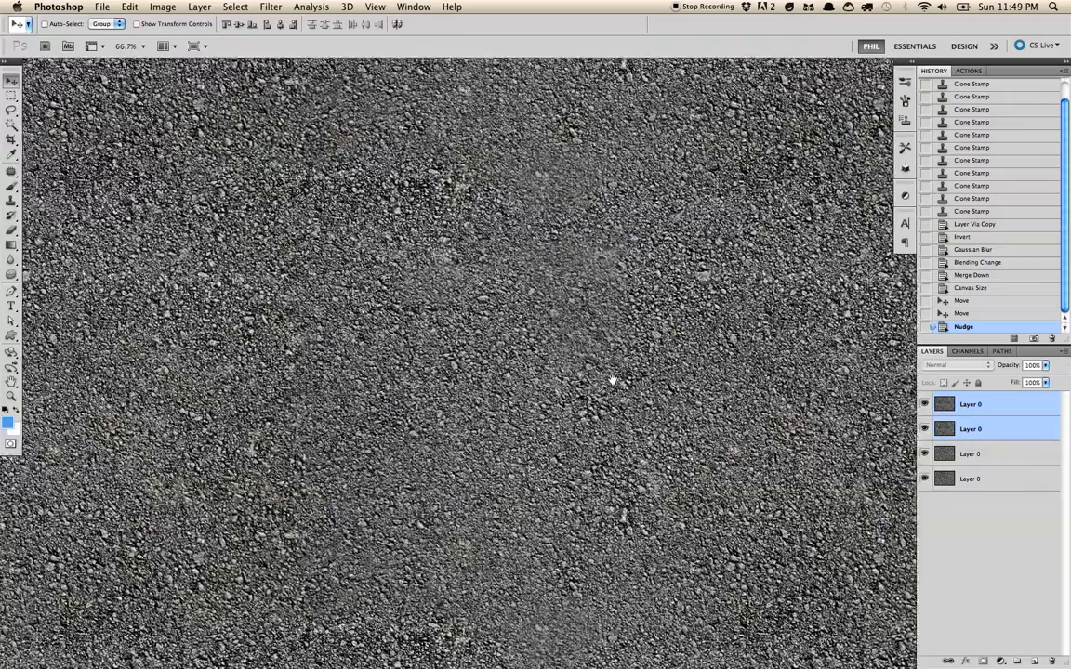
pyautogui.moveTo(613, 380); pyautogui.dragTo(632, 460)
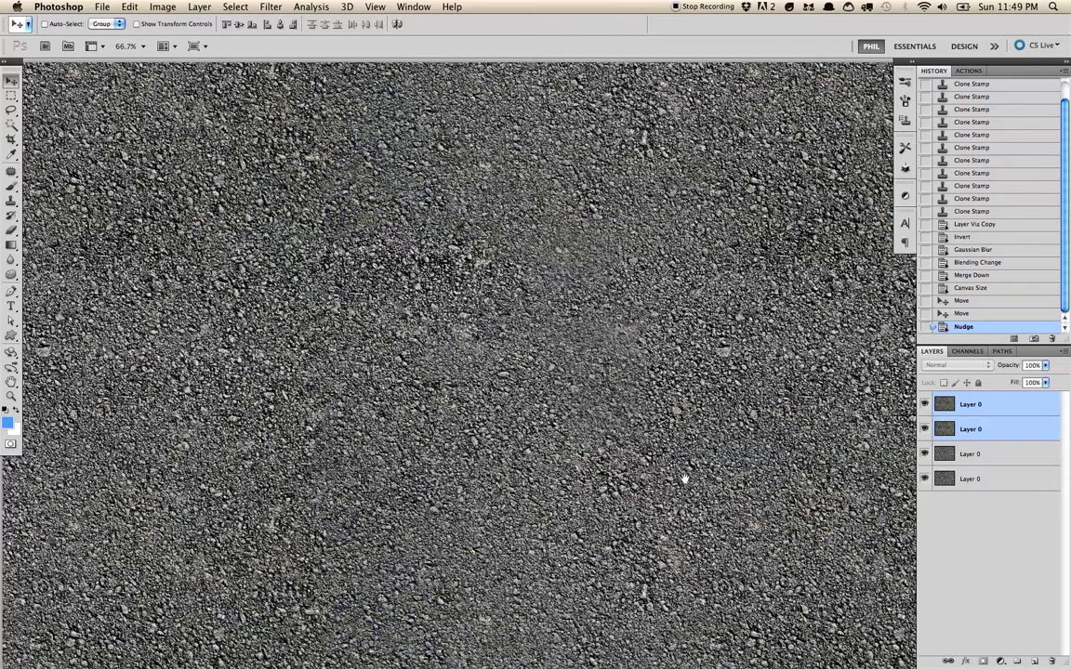
pyautogui.moveTo(684, 479); pyautogui.dragTo(680, 439)
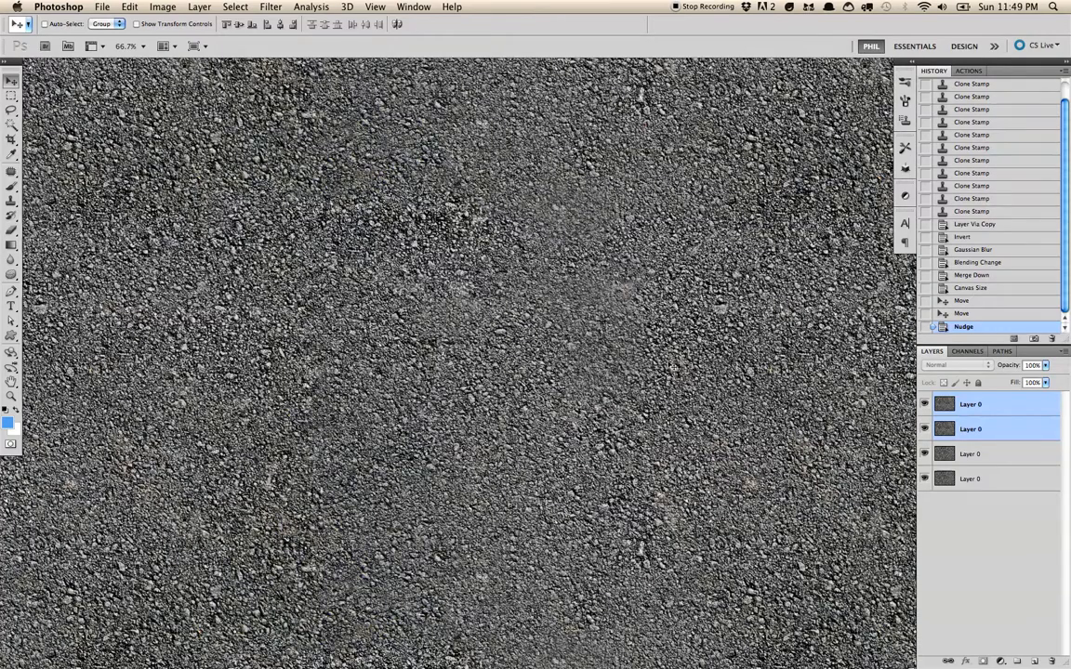